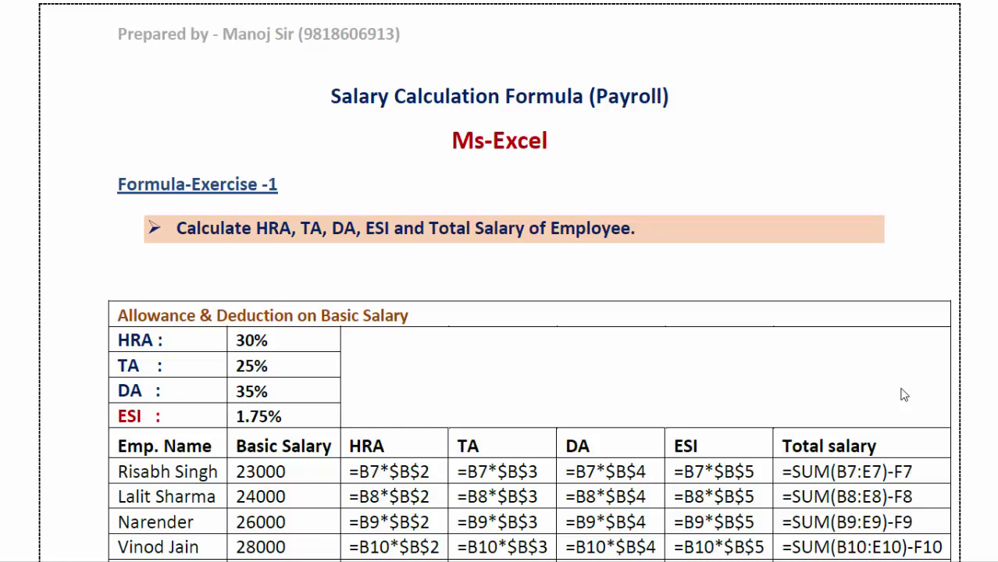
# Step: Scroll through the reference PDF to review the salary formulas, ending near the top
pyautogui.scroll(-2, 623, 310)
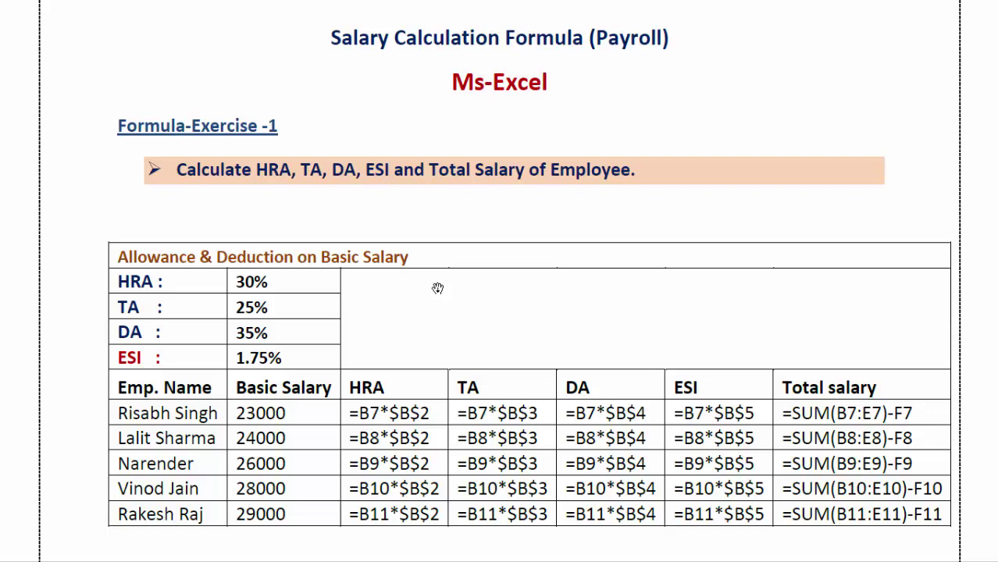
pyautogui.scroll(-5, 500, 312)
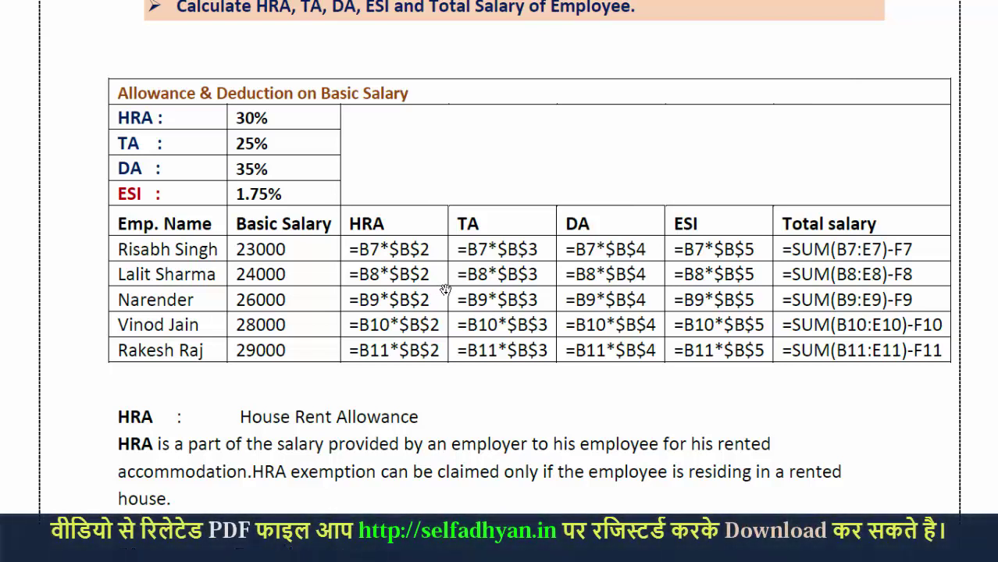
pyautogui.scroll(-3, 445, 290)
pyautogui.scroll(-1, 445, 290)
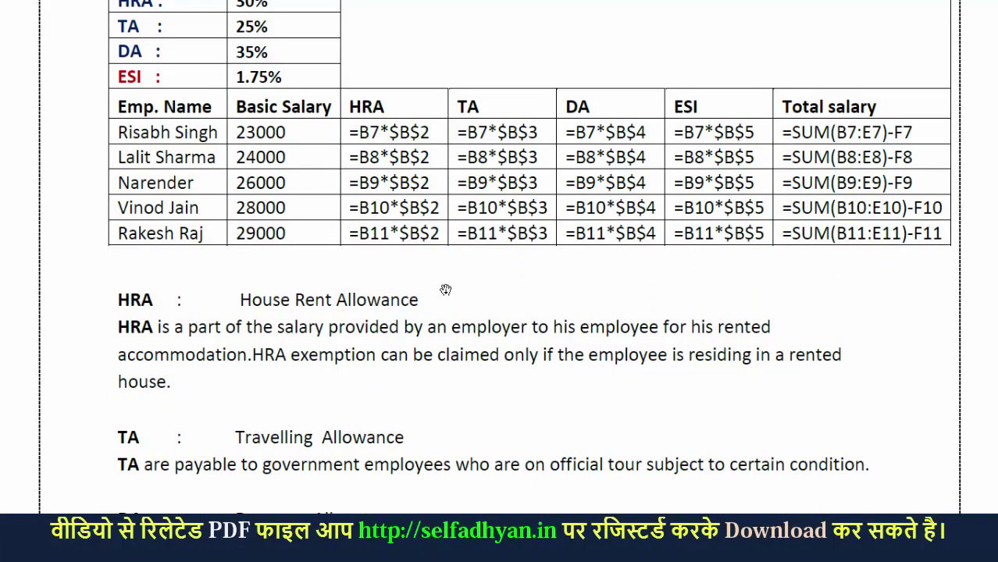
pyautogui.scroll(-4, 445, 290)
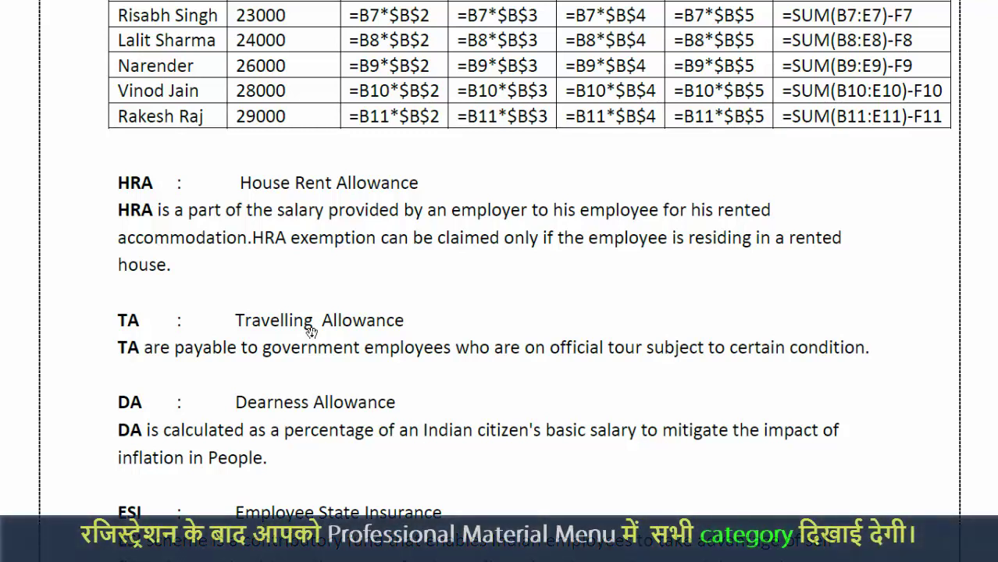
pyautogui.scroll(-1, 330, 349)
pyautogui.scroll(-1, 330, 349)
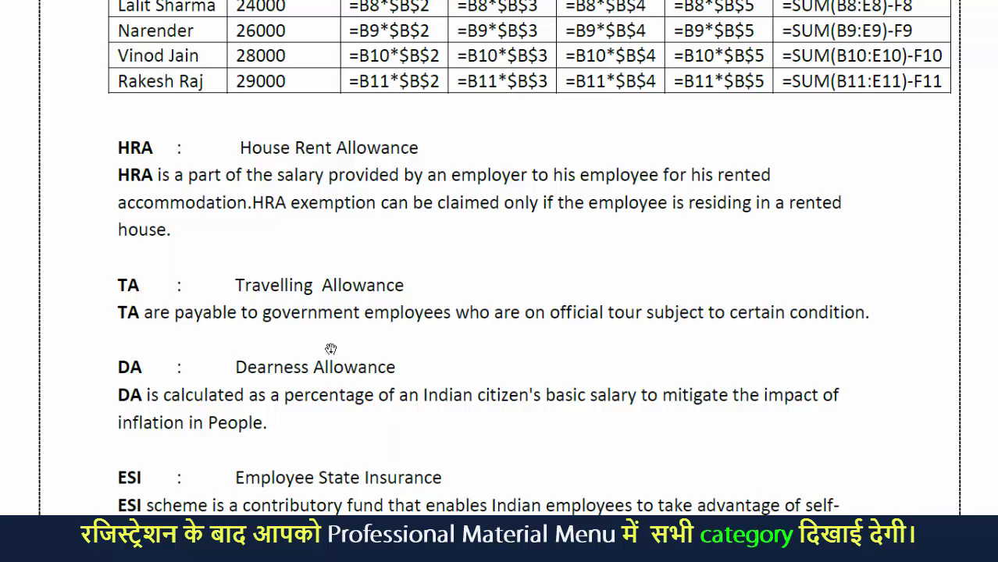
pyautogui.scroll(-3, 333, 349)
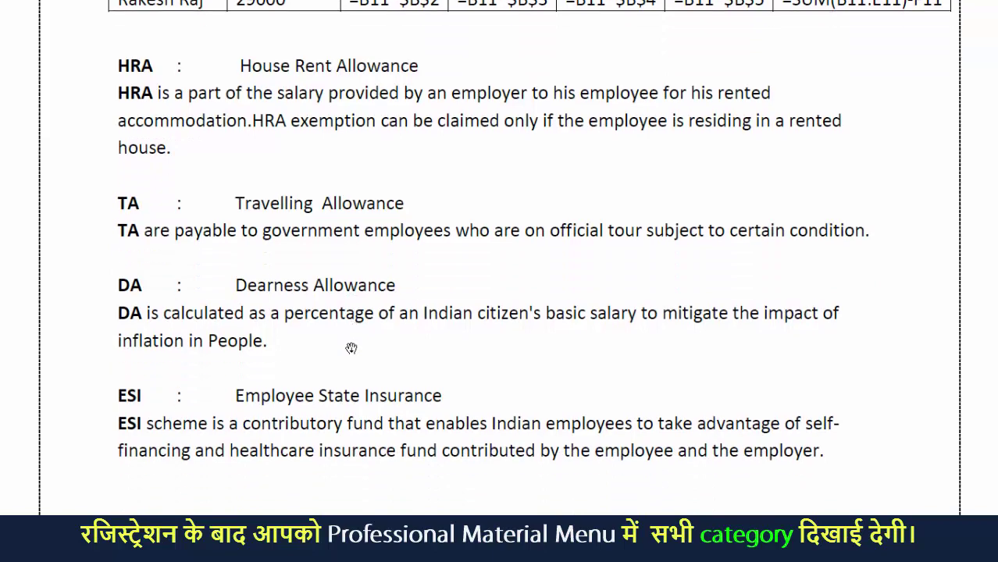
pyautogui.scroll(9, 351, 348)
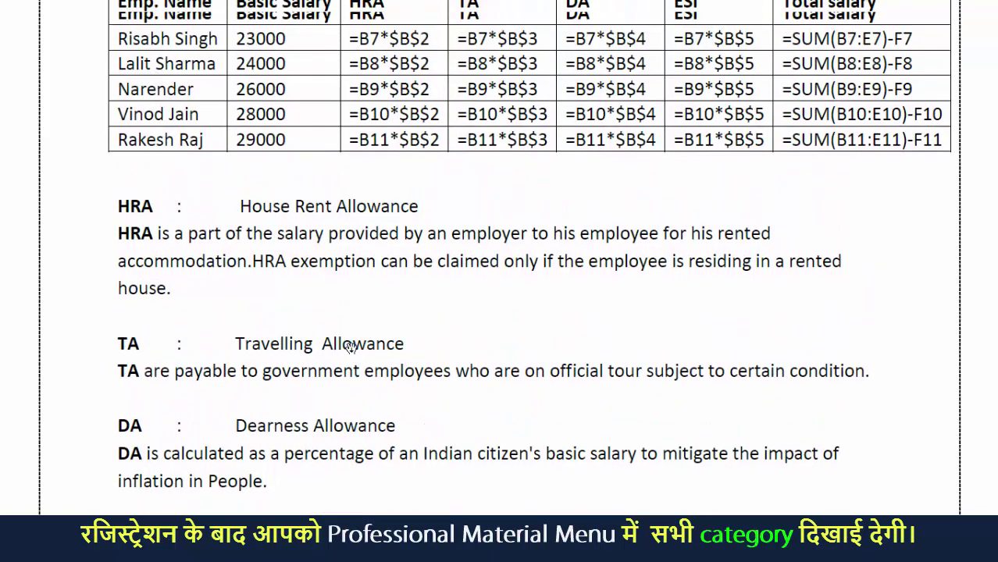
pyautogui.scroll(7, 529, 257)
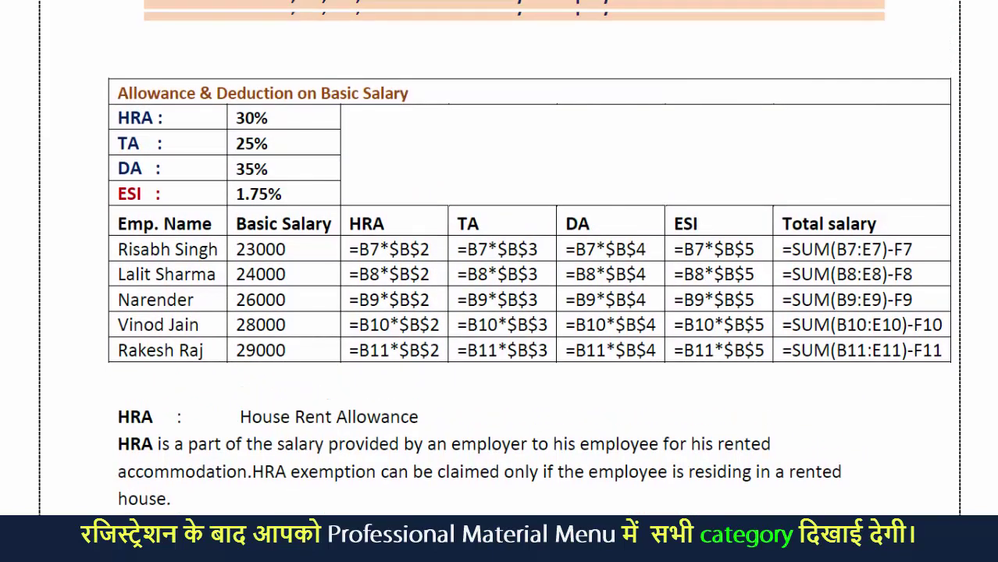
pyautogui.scroll(5, 529, 257)
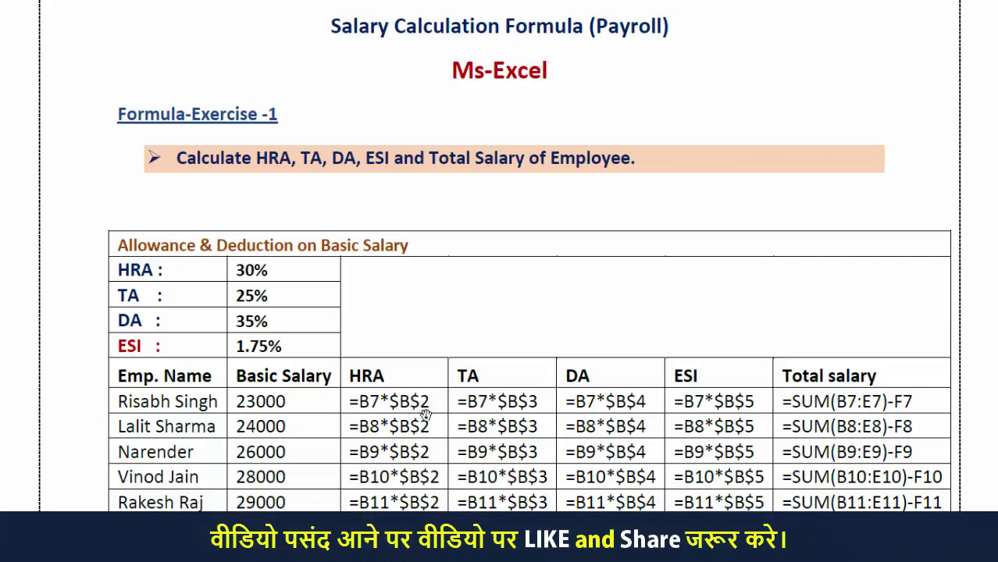
pyautogui.scroll(-1, 418, 418)
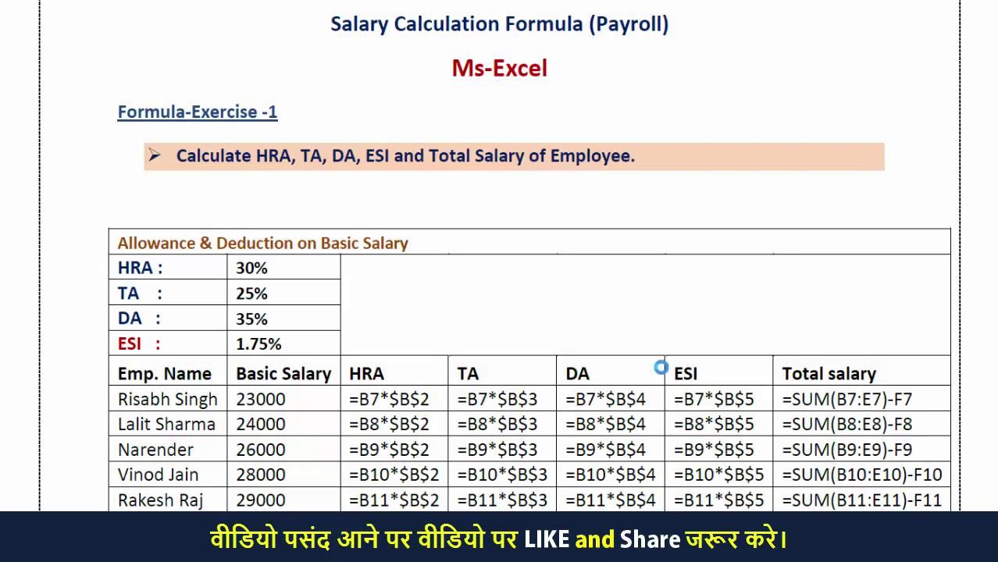
pyautogui.scroll(-1, 660, 373)
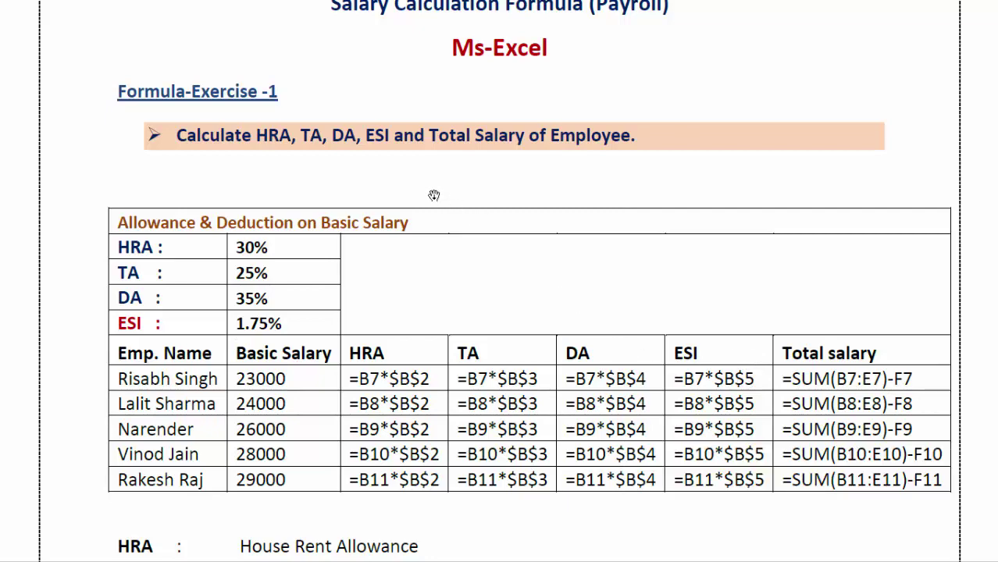
pyautogui.scroll(1, 400, 181)
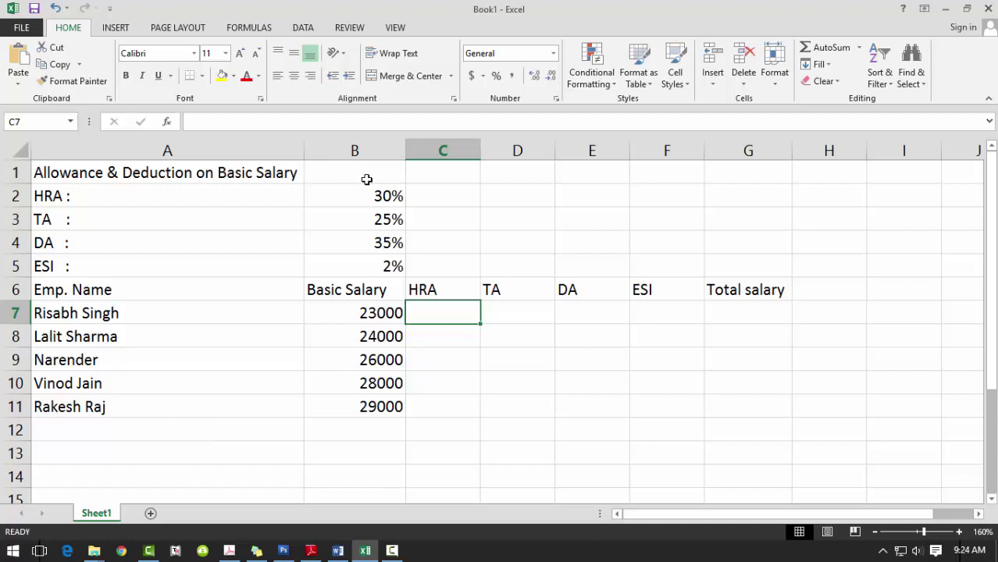
# Step: Select HRA cells C7:C11 and build the formula =B7*B2 using the rate in B2
pyautogui.click(394, 196)
pyautogui.click(458, 307)
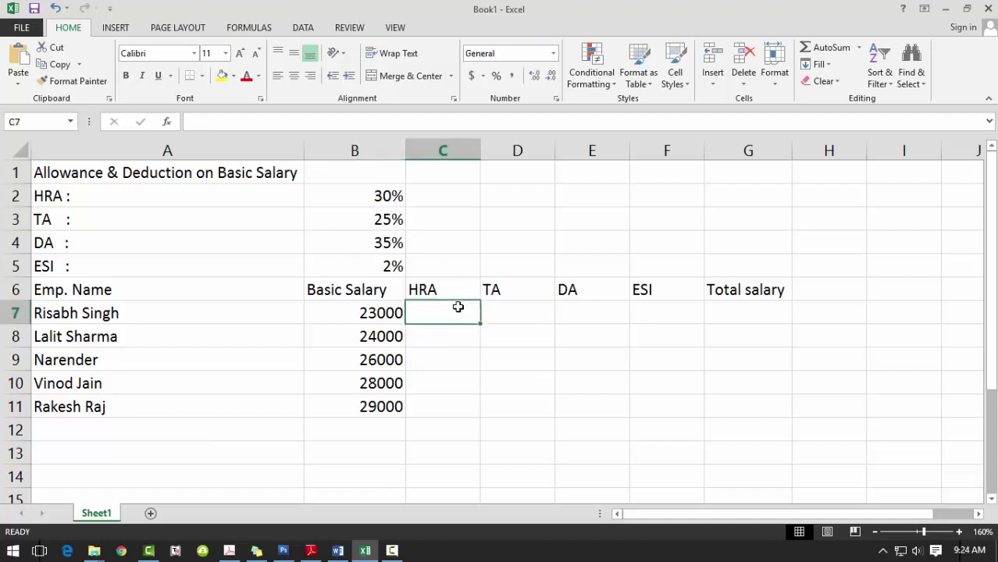
pyautogui.click(511, 328)
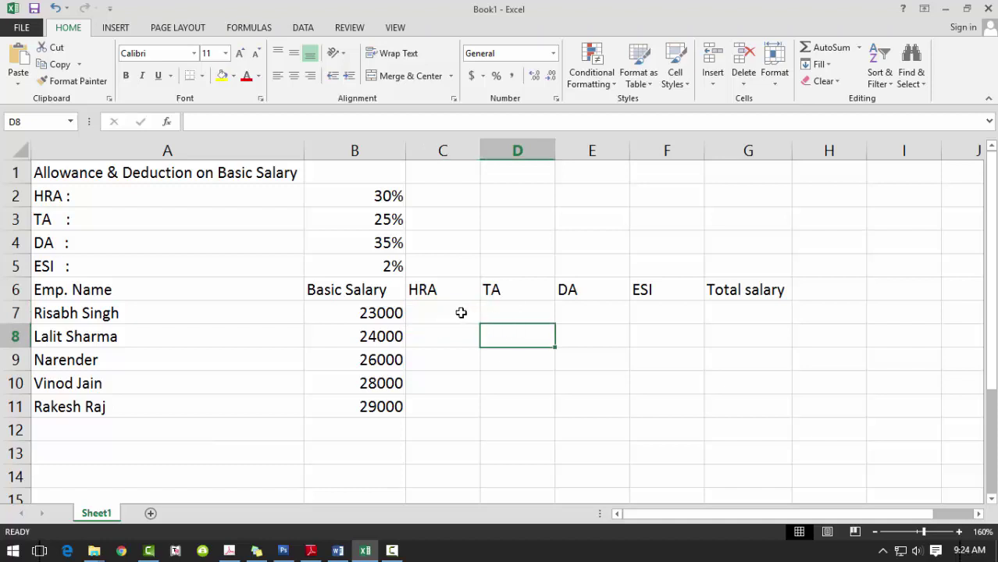
pyautogui.moveTo(461, 313); pyautogui.dragTo(437, 411)
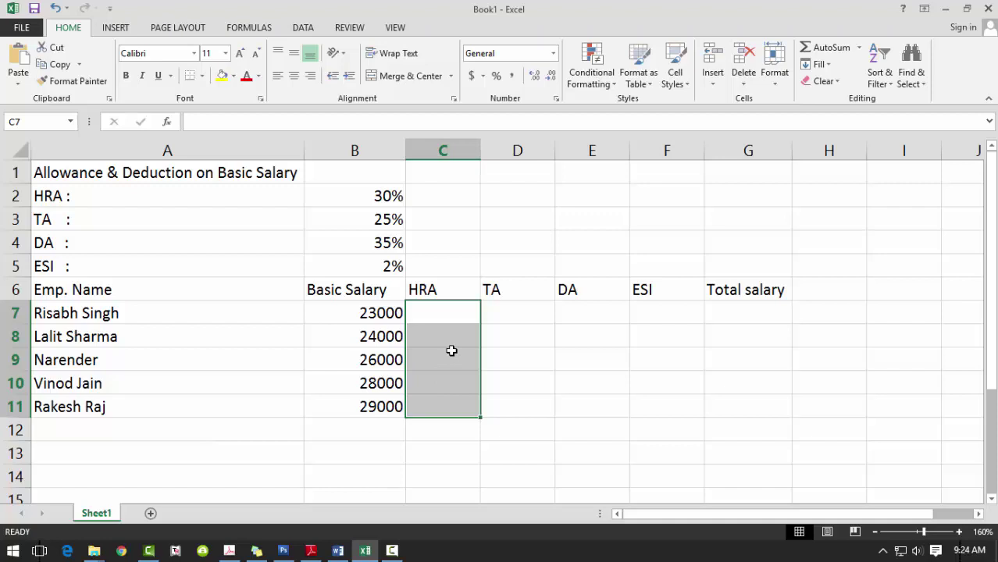
pyautogui.write('=')
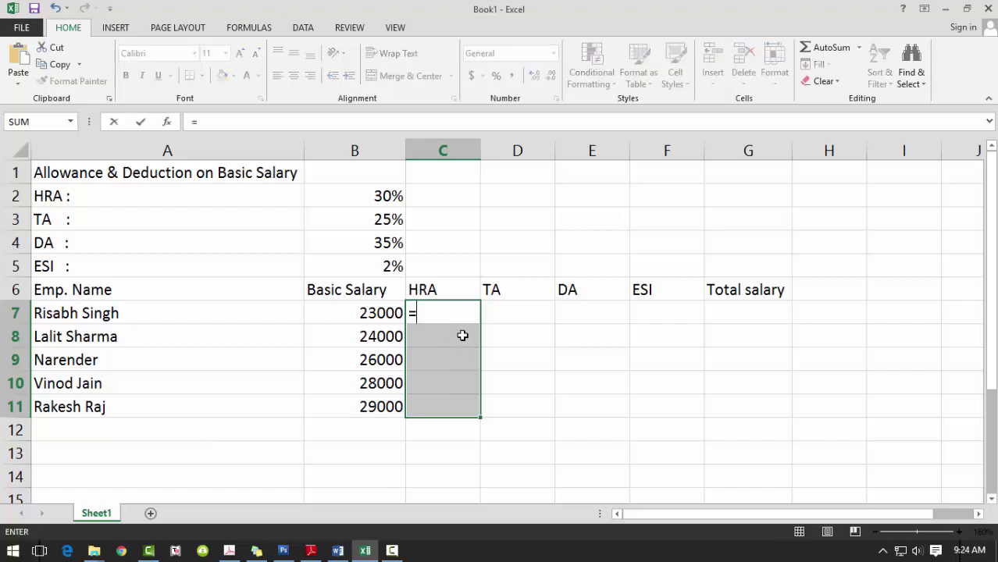
pyautogui.click(348, 307)
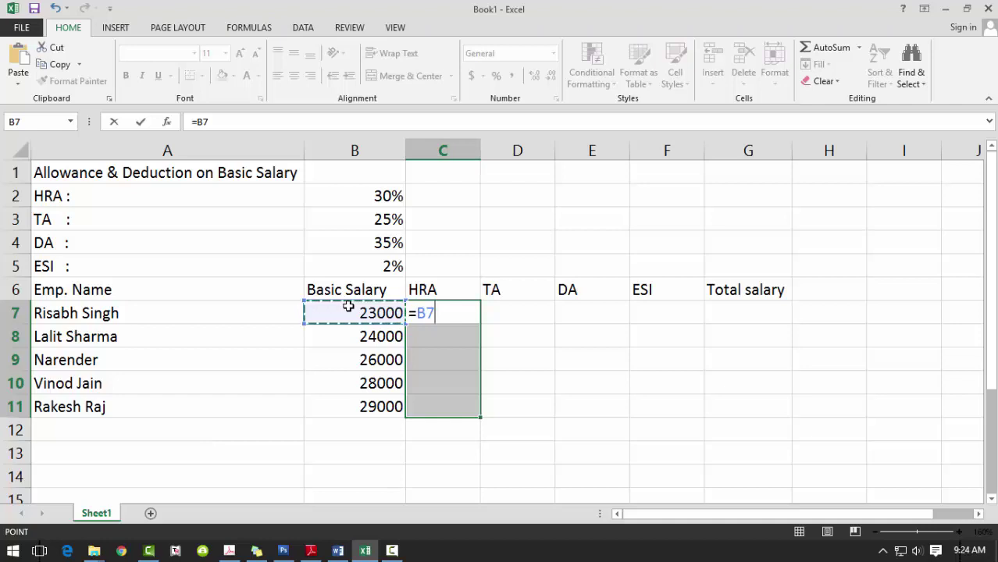
pyautogui.write('*')
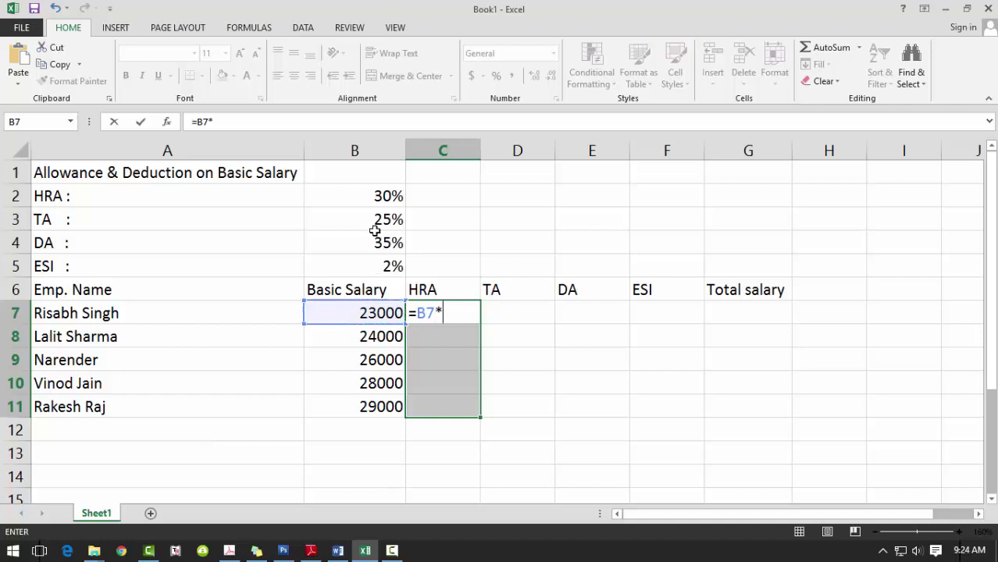
pyautogui.click(370, 194)
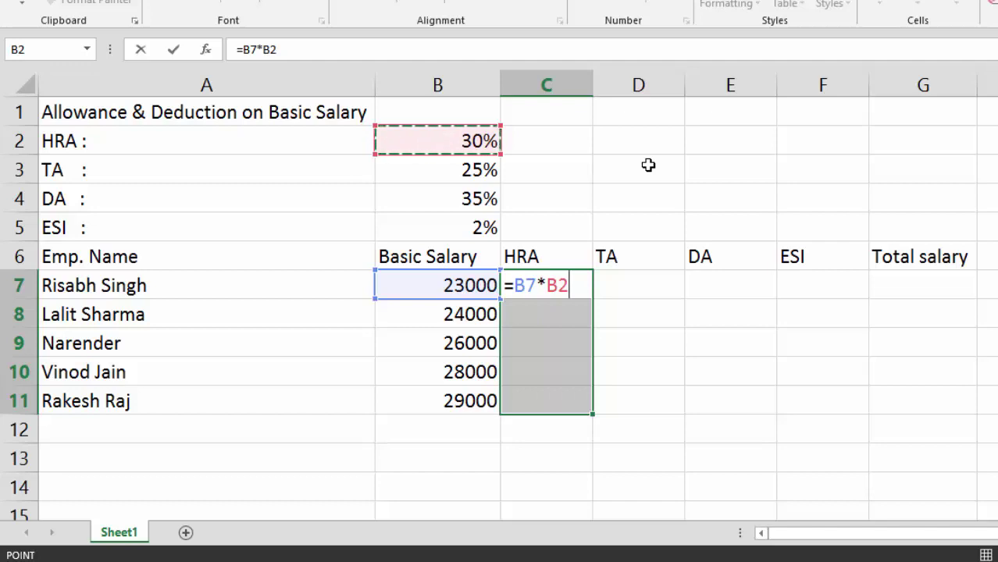
# Step: Fill =B7*B2 into C7:C11 and check the shifted formulas down the HRA column
pyautogui.hotkey('ctrl', 'Return')
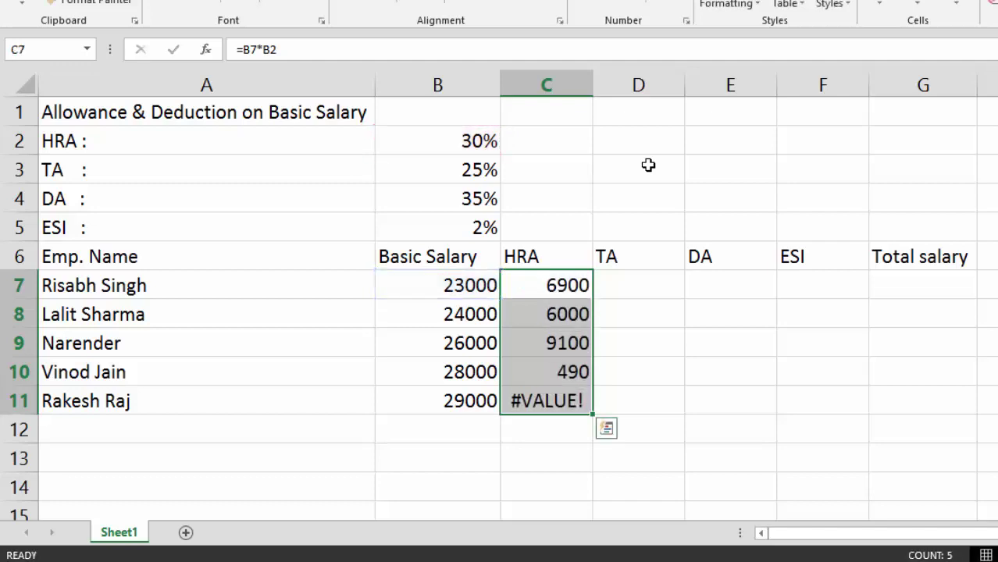
pyautogui.click(575, 284)
pyautogui.click(570, 316)
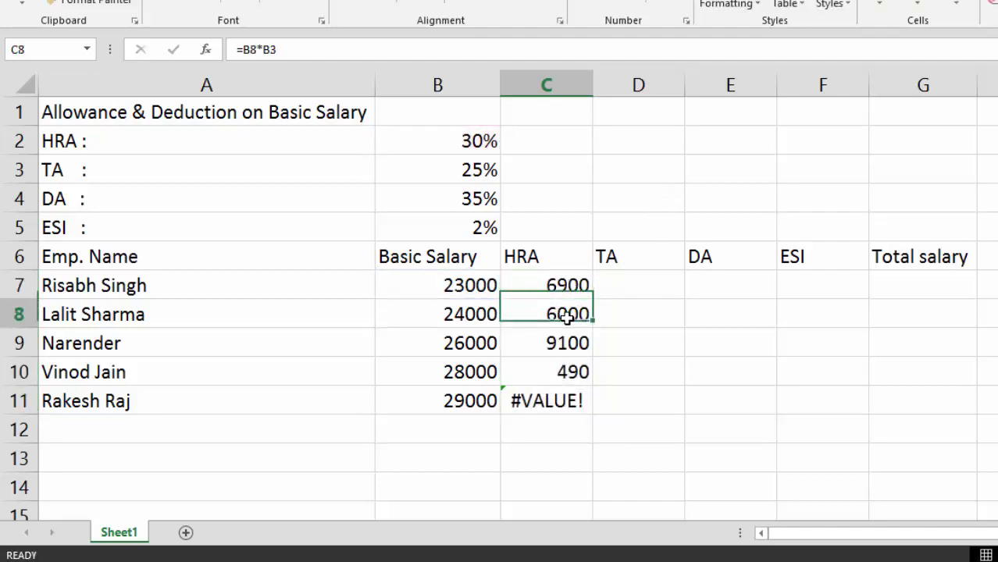
pyautogui.click(572, 344)
pyautogui.click(559, 373)
pyautogui.click(549, 397)
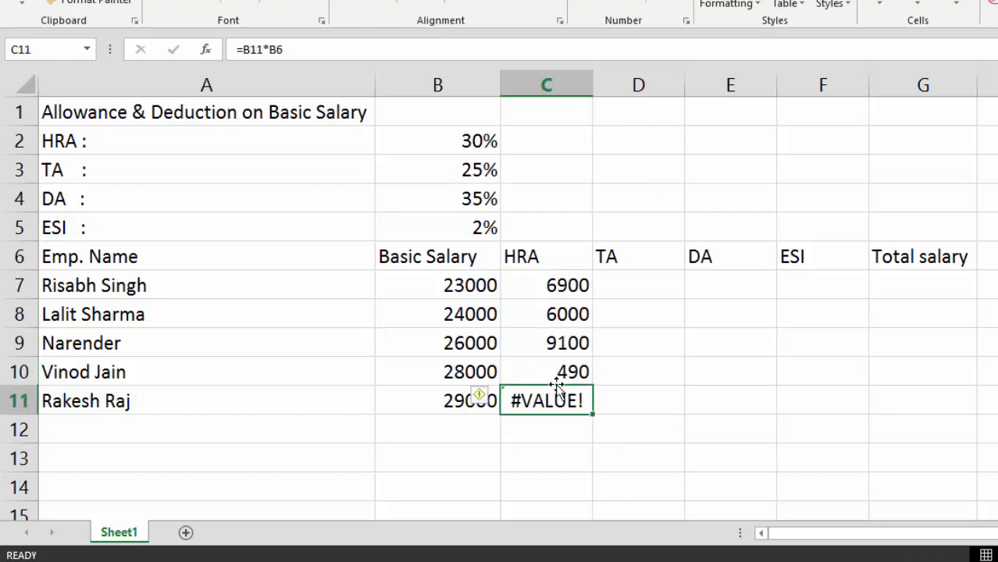
pyautogui.click(567, 341)
pyautogui.click(562, 286)
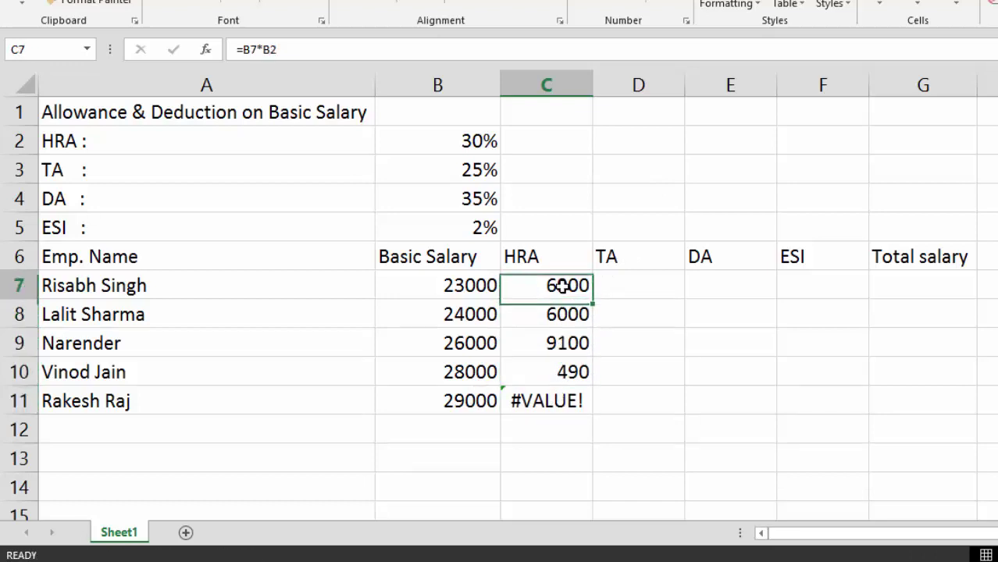
# Step: Review the C7 and C9 formulas and clear the wrong HRA results in C8:C11
pyautogui.click(283, 47)
pyautogui.doubleClick(269, 48)
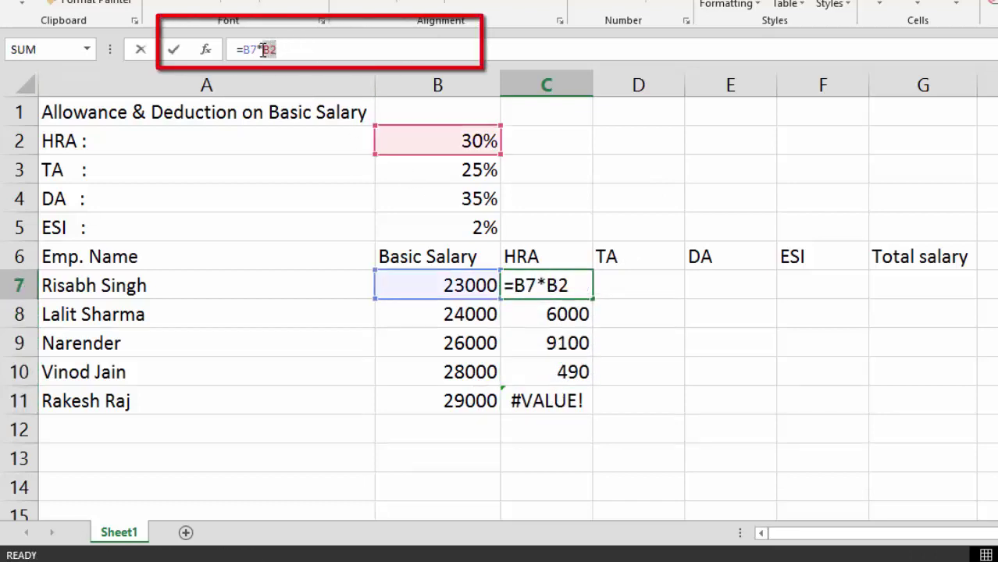
pyautogui.press('Return')
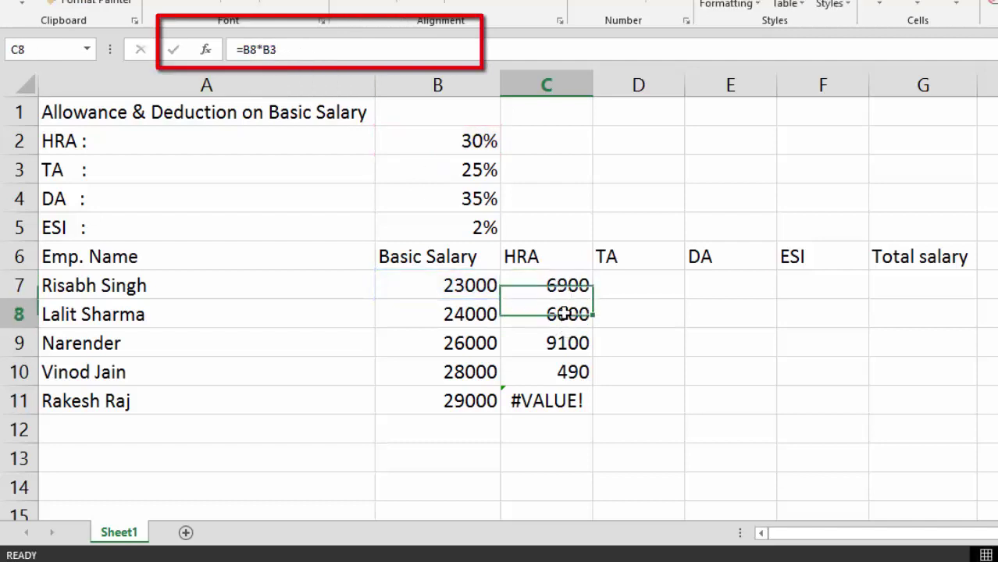
pyautogui.click(549, 343)
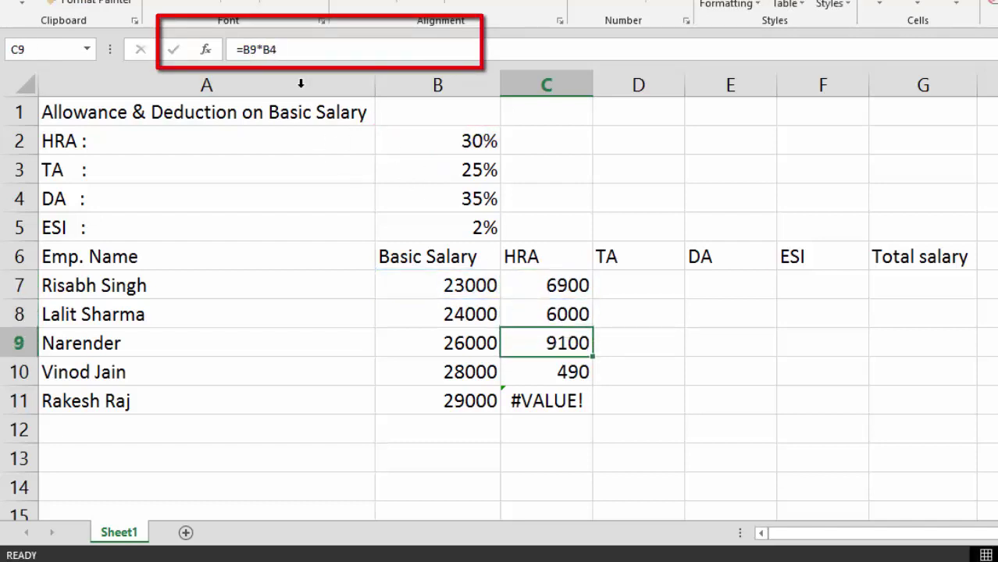
pyautogui.click(286, 45)
pyautogui.press('Return')
pyautogui.moveTo(570, 312); pyautogui.dragTo(562, 399)
pyautogui.click(568, 403)
pyautogui.press('Delete')
pyautogui.click(603, 305)
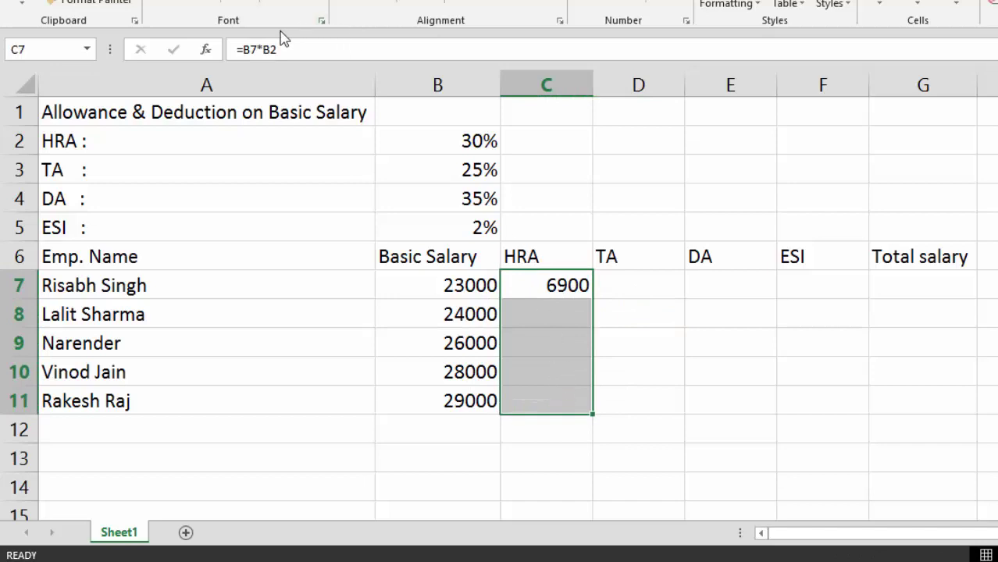
# Step: Change the HRA formula to =B7*$B$2, refill C7:C11, and verify C8–C10
pyautogui.click(262, 45)
pyautogui.doubleClick(269, 49)
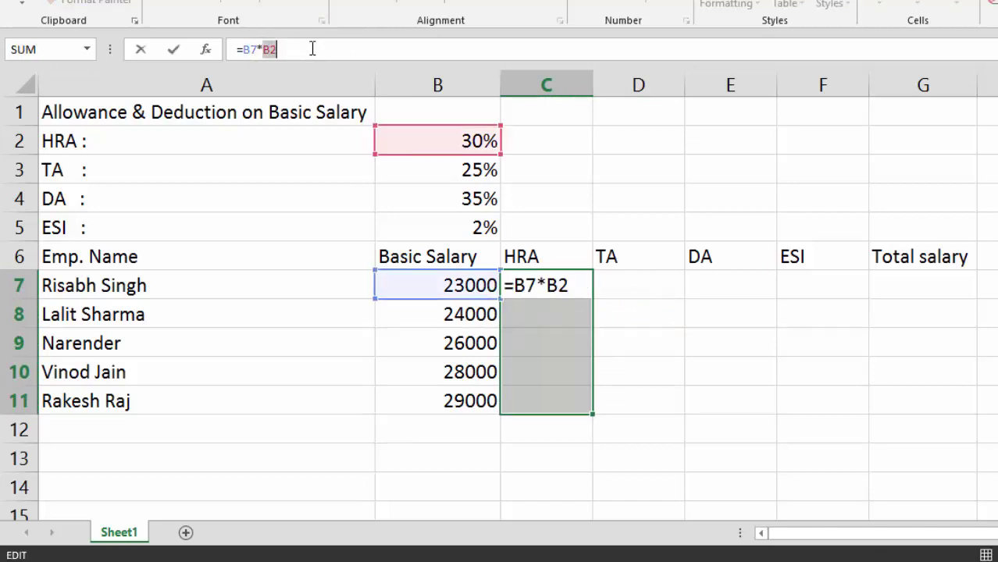
pyautogui.press('F4')
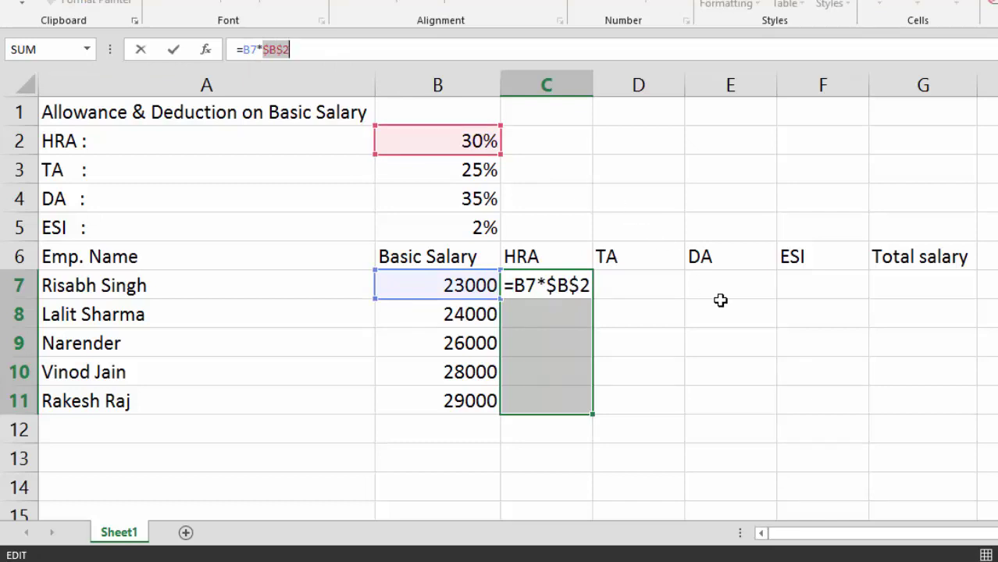
pyautogui.hotkey('ctrl', 'Return')
pyautogui.click(551, 288)
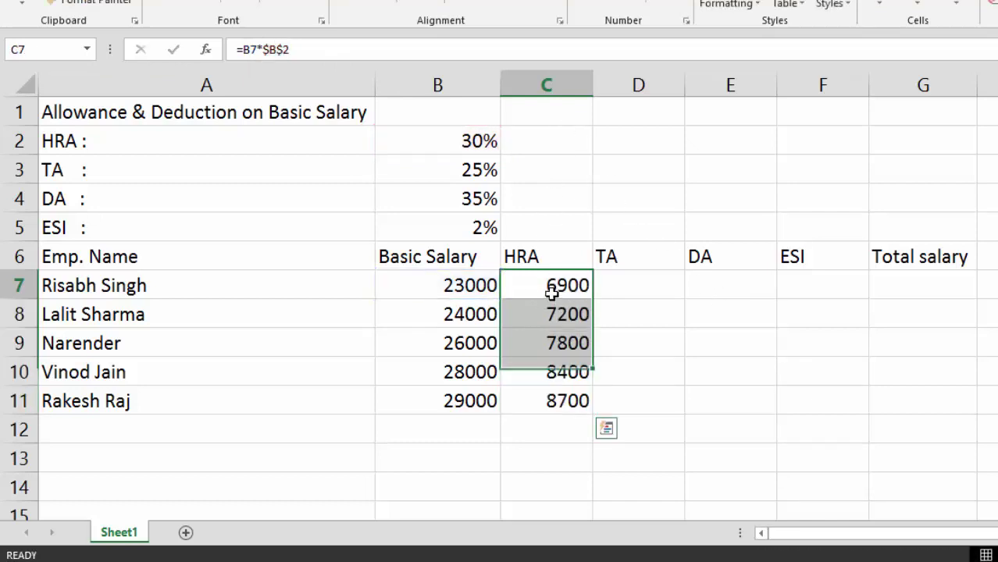
pyautogui.click(551, 311)
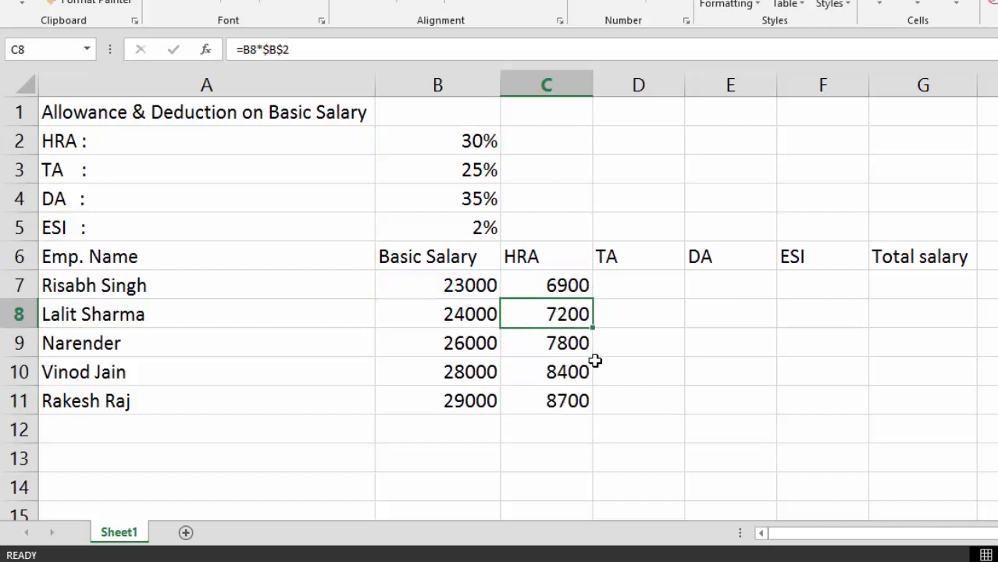
pyautogui.click(537, 342)
pyautogui.click(569, 372)
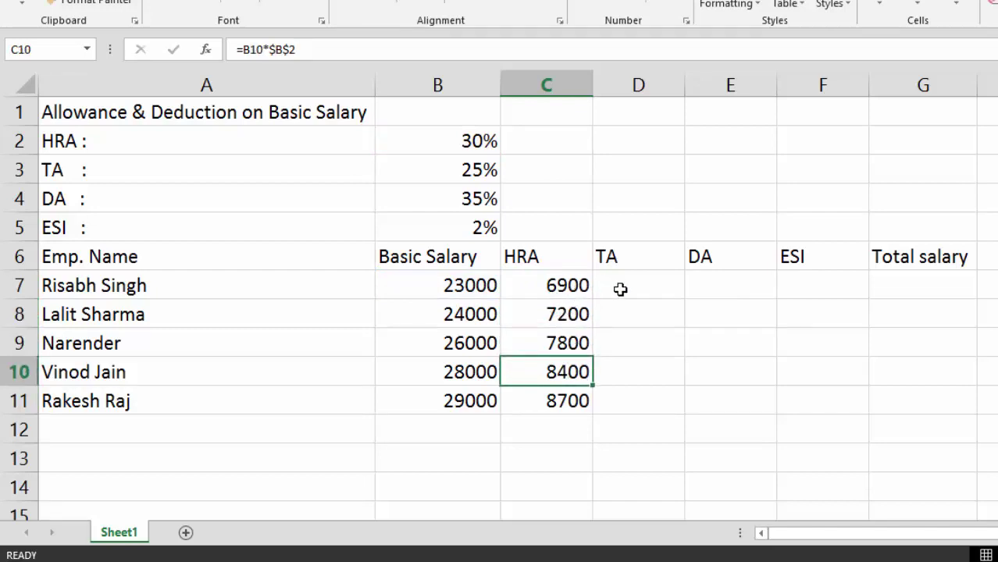
# Step: Fill TA cells D7:D11 with =B7*$B$3, using the fixed 25% rate
pyautogui.moveTo(622, 289); pyautogui.dragTo(637, 401)
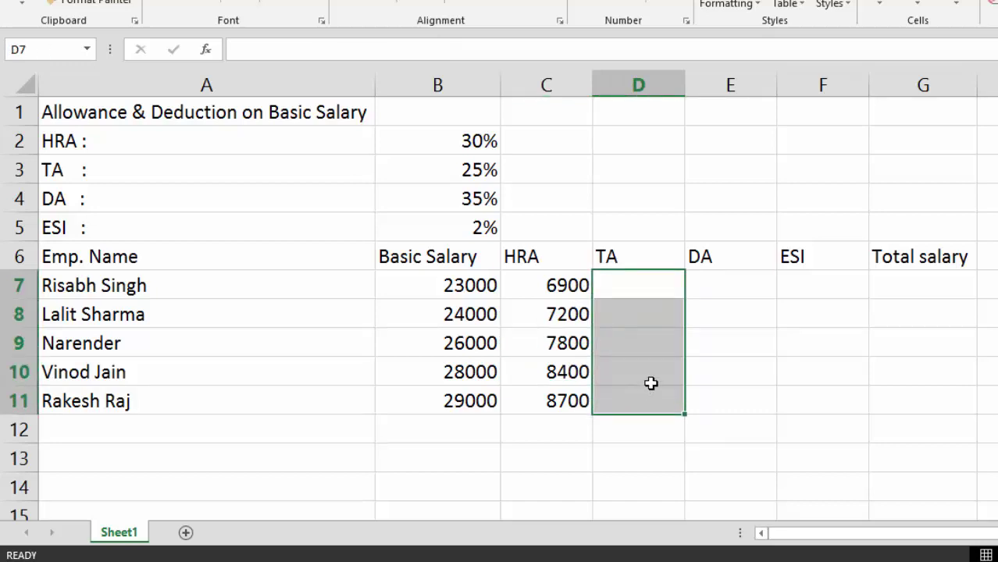
pyautogui.write('=')
pyautogui.click(489, 277)
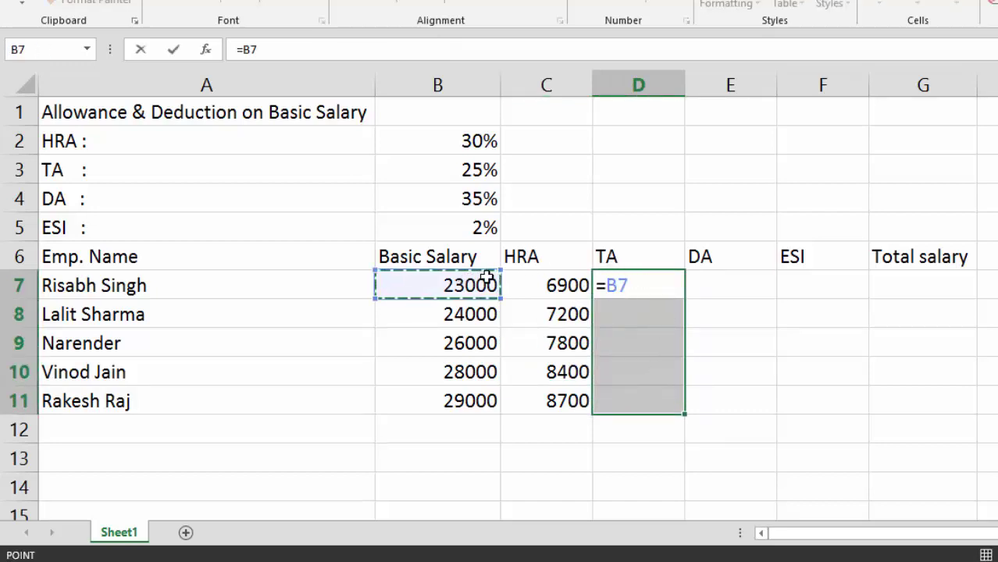
pyautogui.write('*')
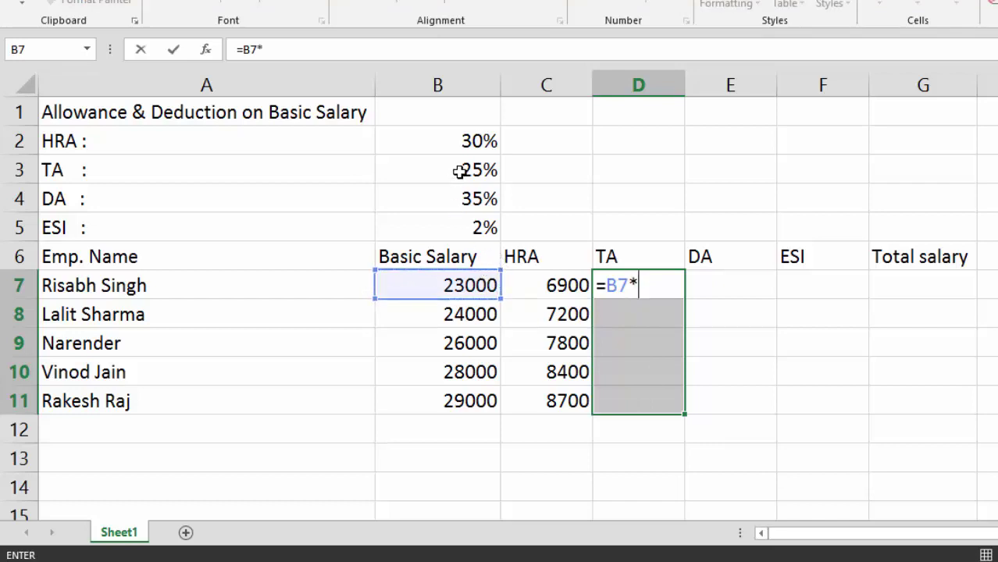
pyautogui.click(461, 172)
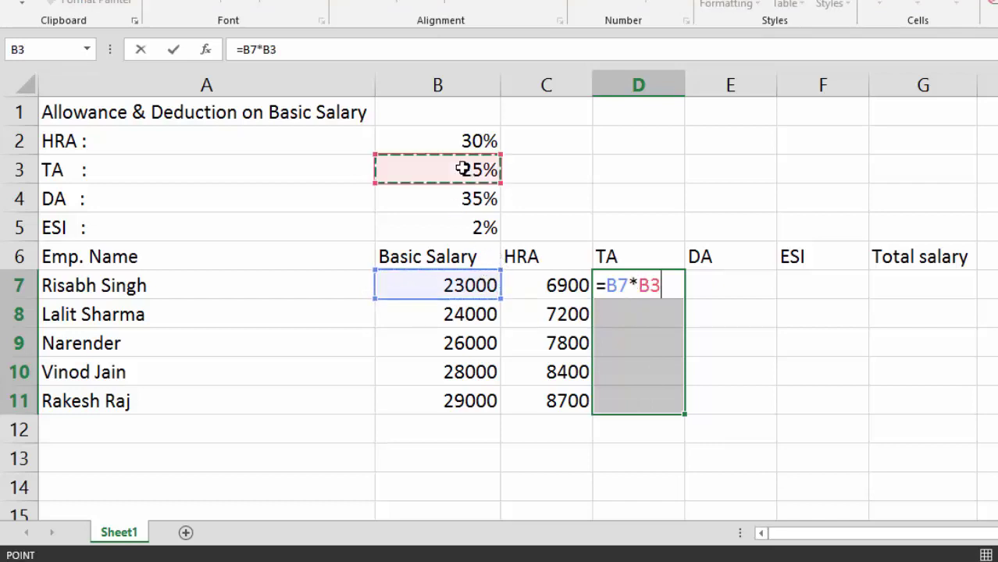
pyautogui.click(662, 286)
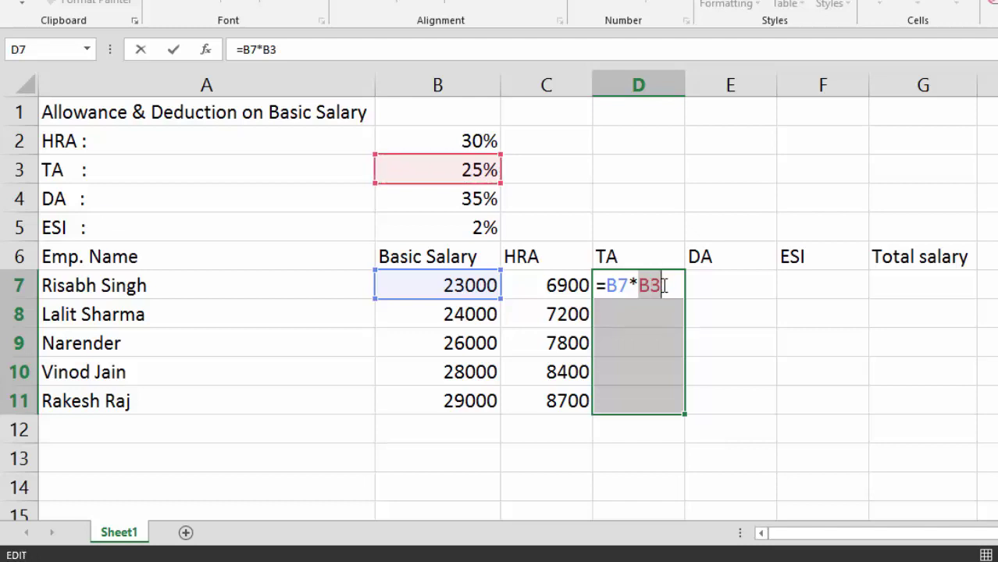
pyautogui.press('F4')
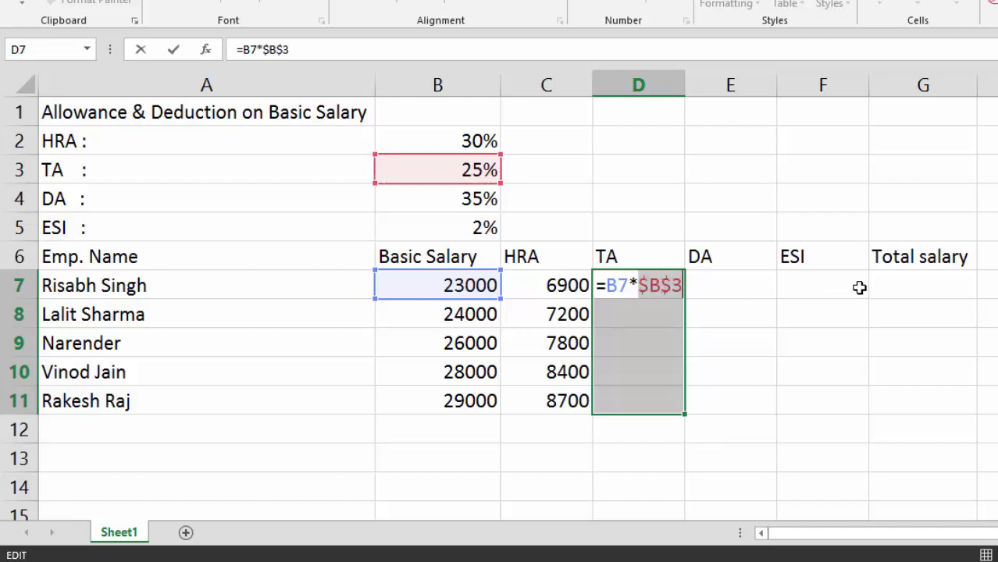
pyautogui.hotkey('ctrl', 'Return')
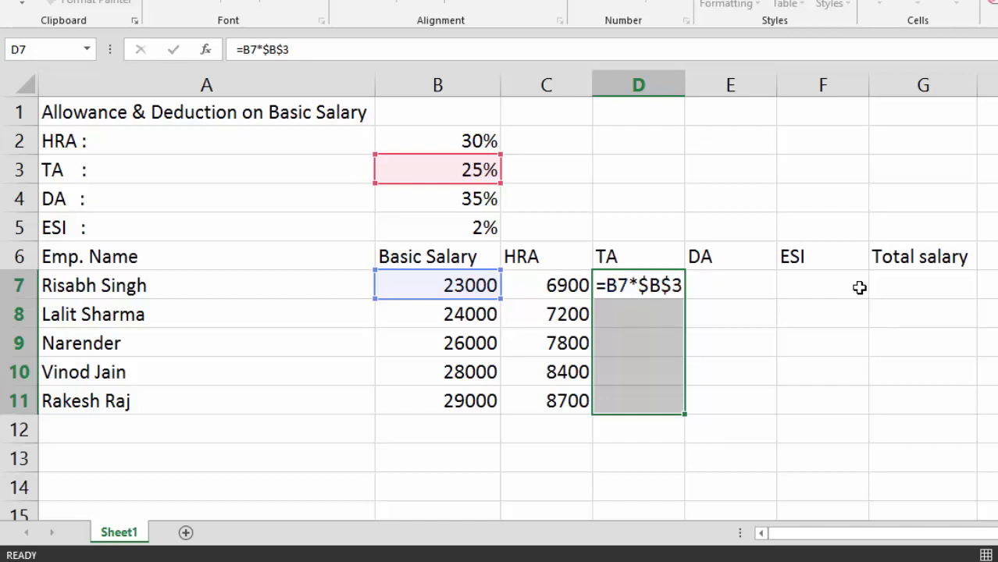
# Step: Fill DA cells E7:E11 with =B7*$B$4, giving 8050 to 10150
pyautogui.moveTo(749, 289); pyautogui.dragTo(737, 400)
pyautogui.write('=')
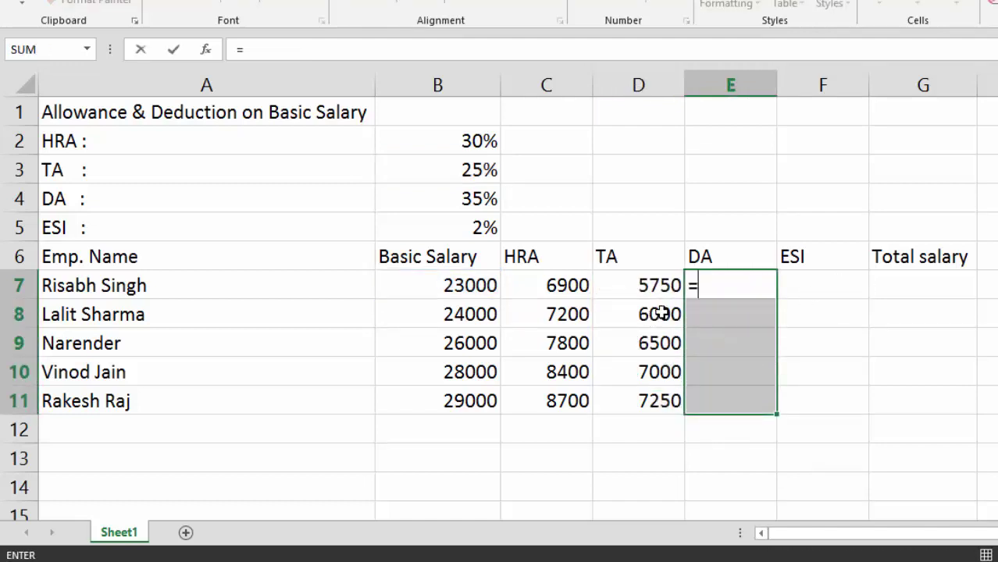
pyautogui.click(466, 282)
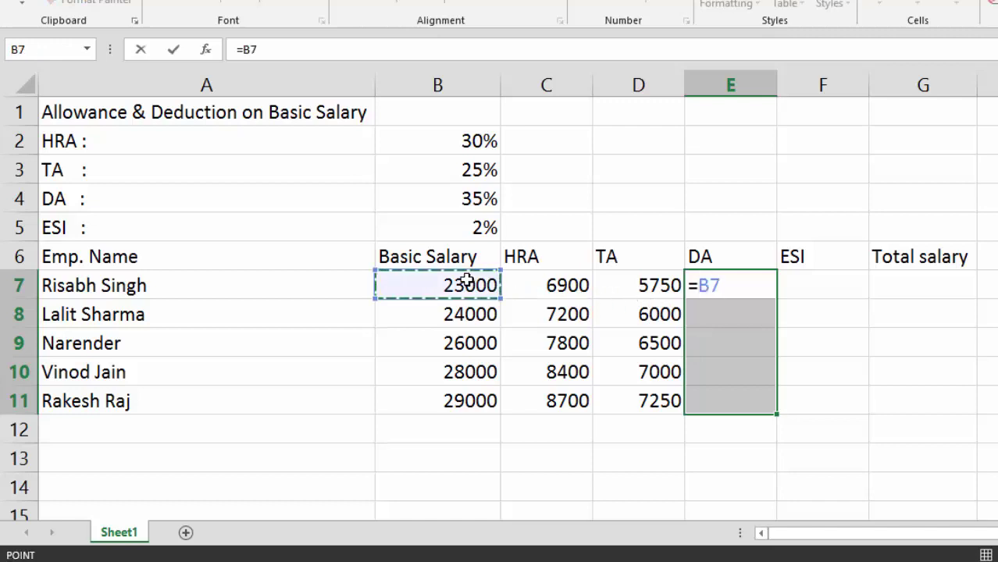
pyautogui.write('*')
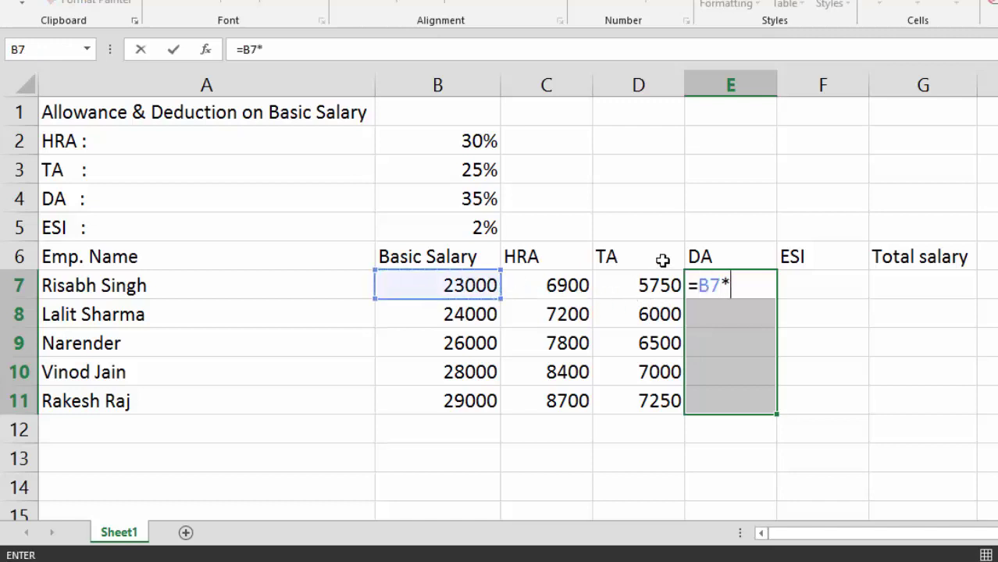
pyautogui.click(455, 198)
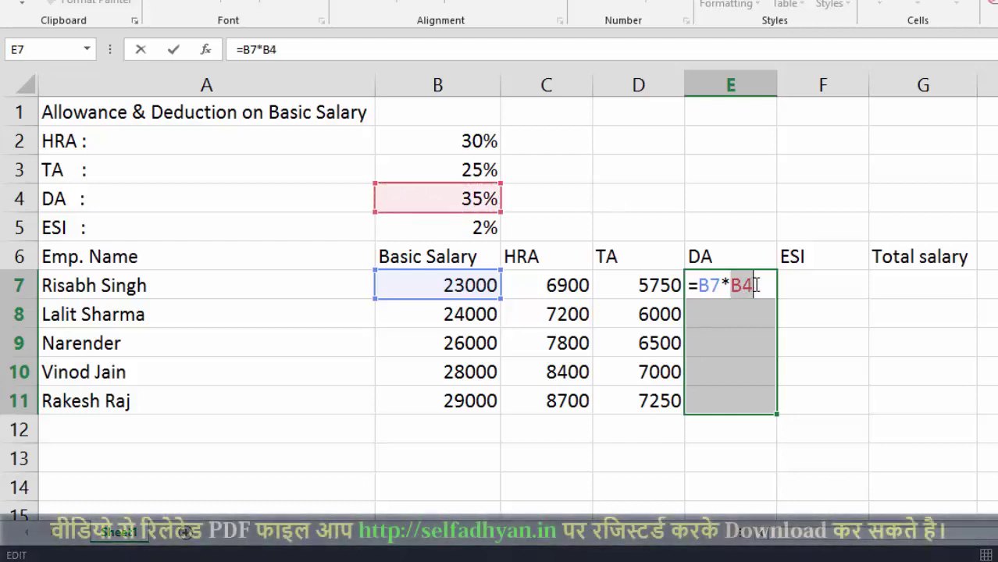
pyautogui.press('F4')
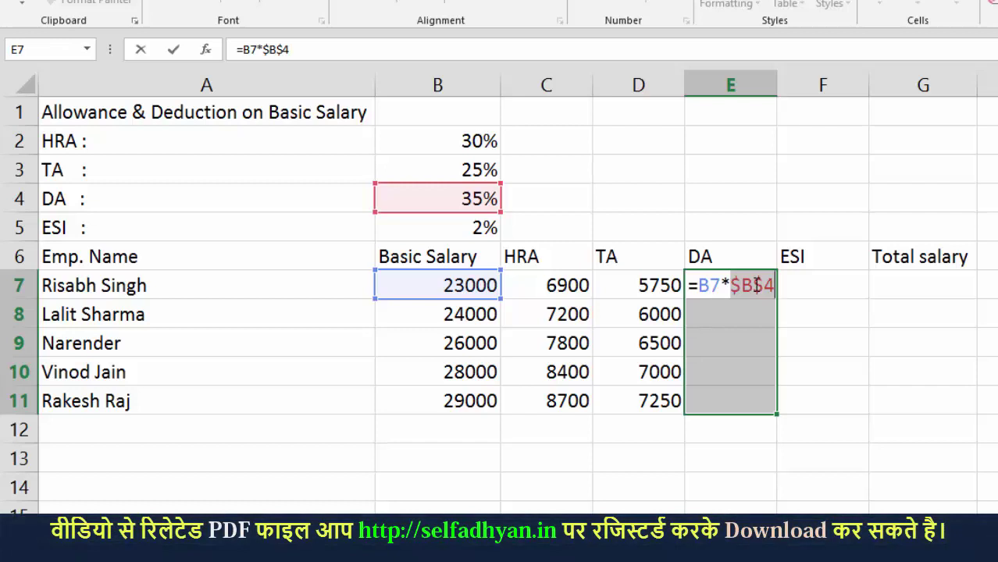
pyautogui.hotkey('ctrl', 'Return')
pyautogui.moveTo(824, 290); pyautogui.dragTo(823, 401)
# Step: Start the ESI formula =B7*B5 in F7, then cancel it
pyautogui.write('=')
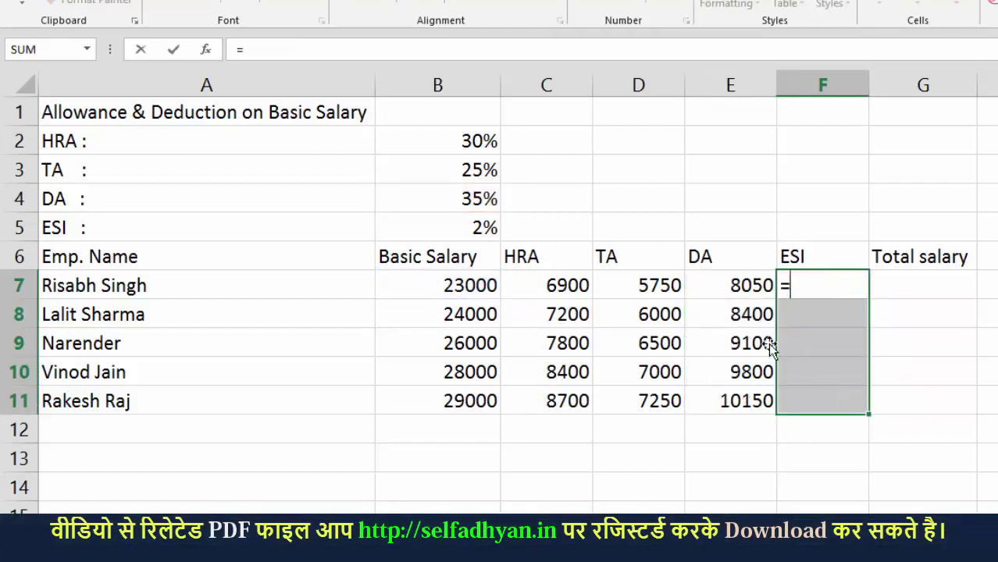
pyautogui.click(463, 281)
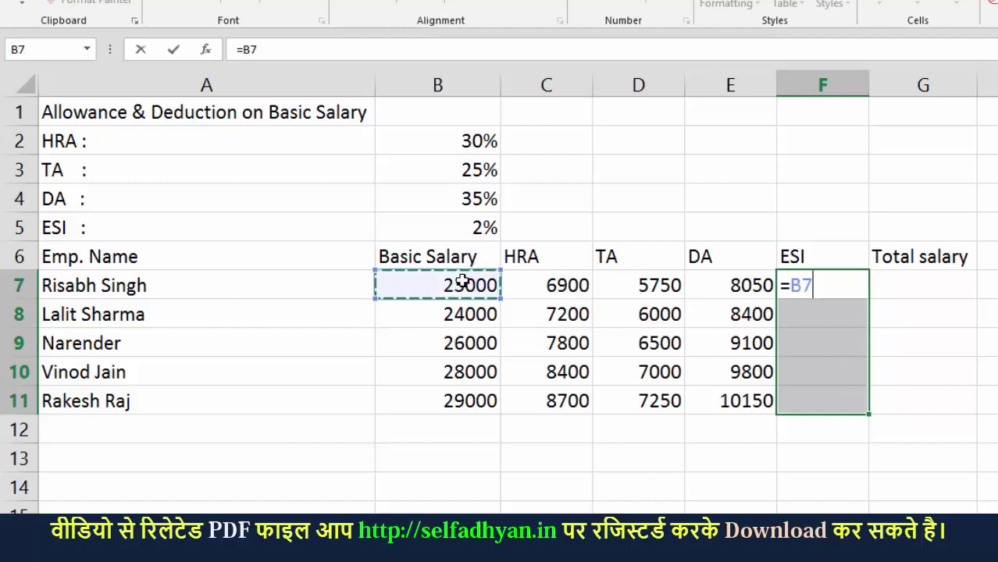
pyautogui.write('*')
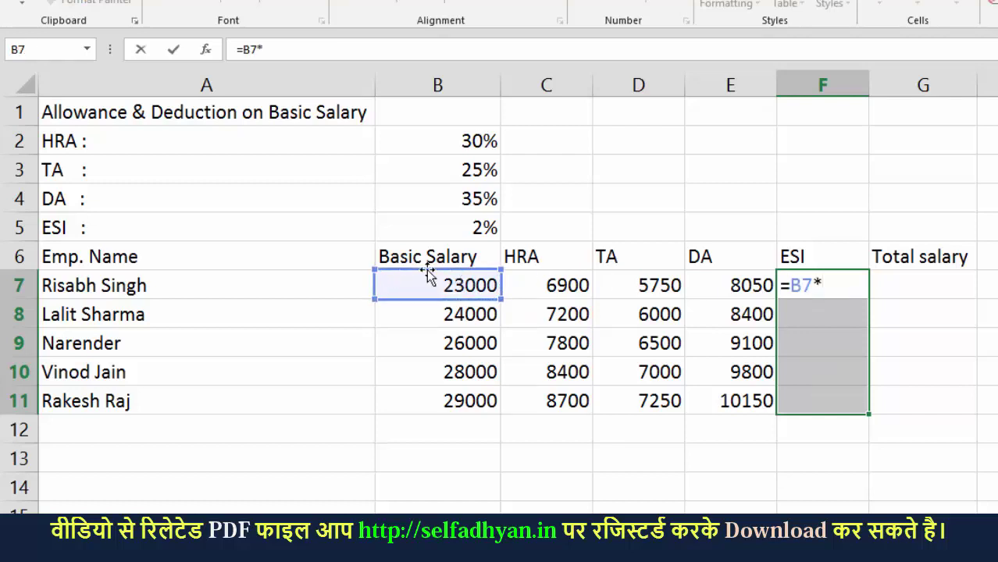
pyautogui.click(454, 224)
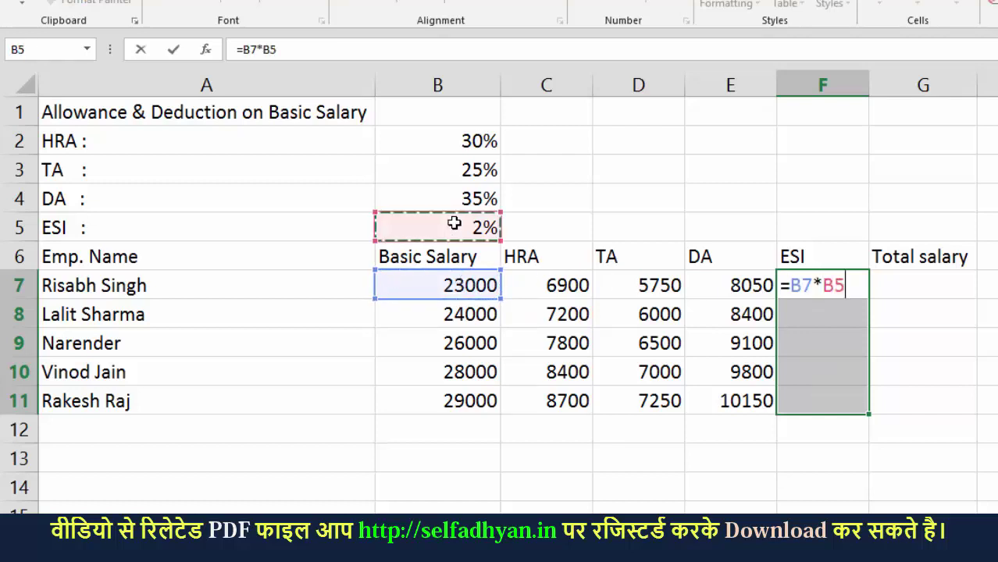
pyautogui.click(827, 288)
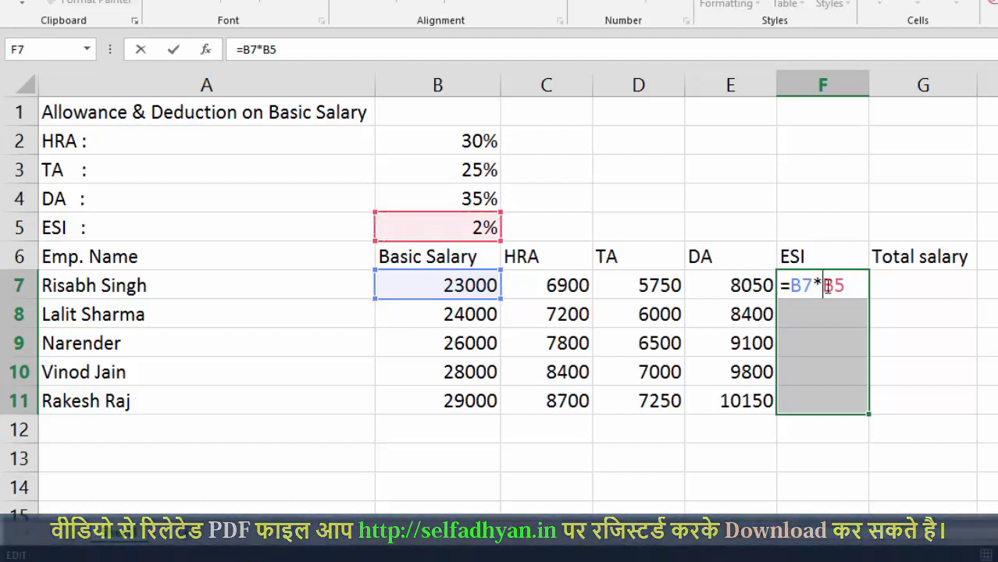
pyautogui.press('Escape')
# Step: Add decimal places to the ESI rate in B5 so it shows 1.75%
pyautogui.click(453, 229)
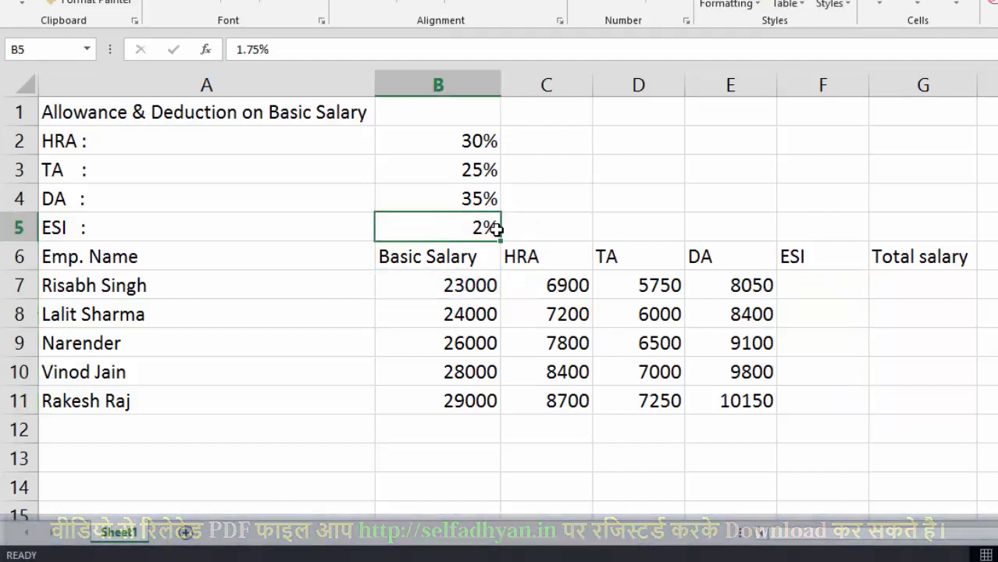
pyautogui.click(676, 6)
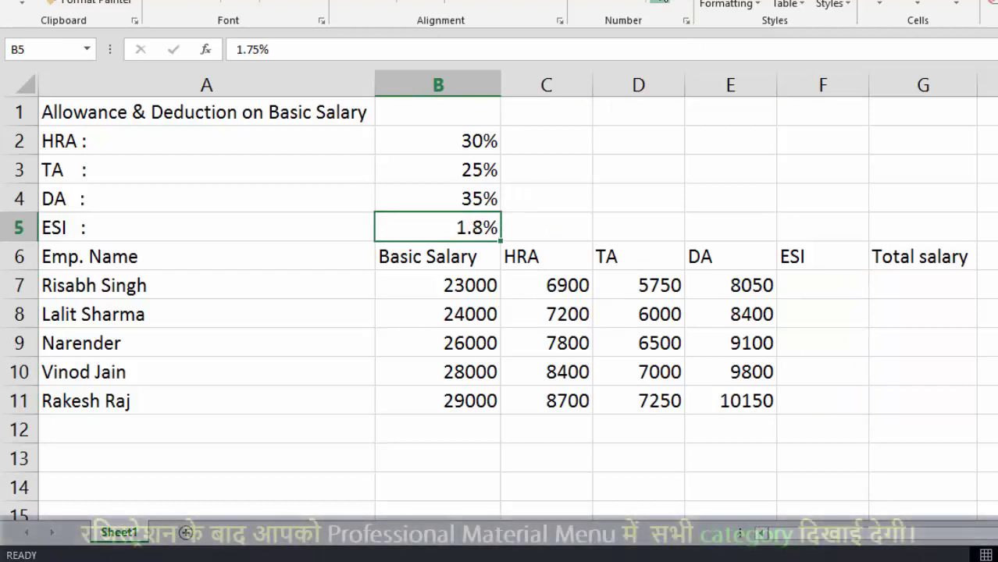
pyautogui.click(665, 9)
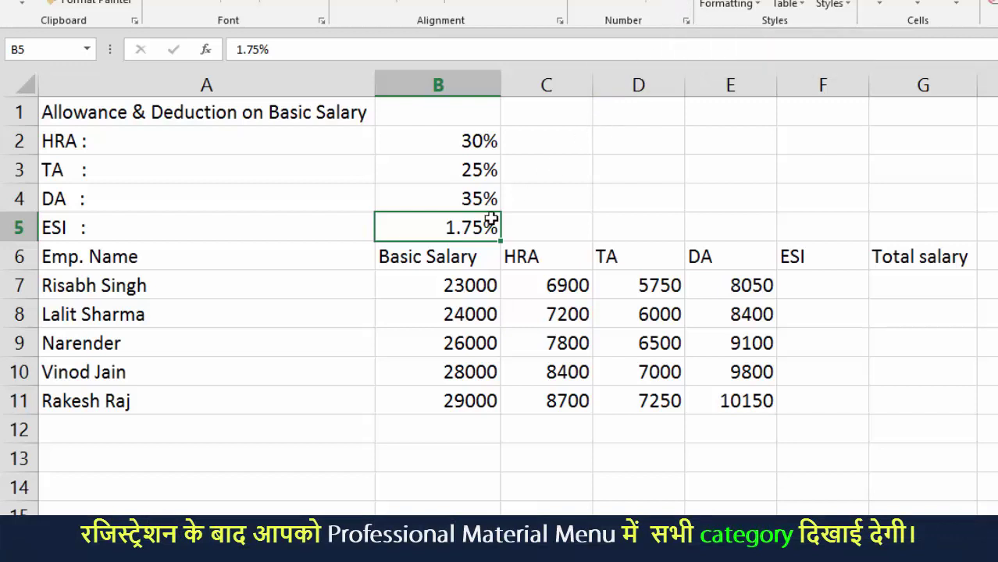
pyautogui.click(663, 3)
pyautogui.click(808, 289)
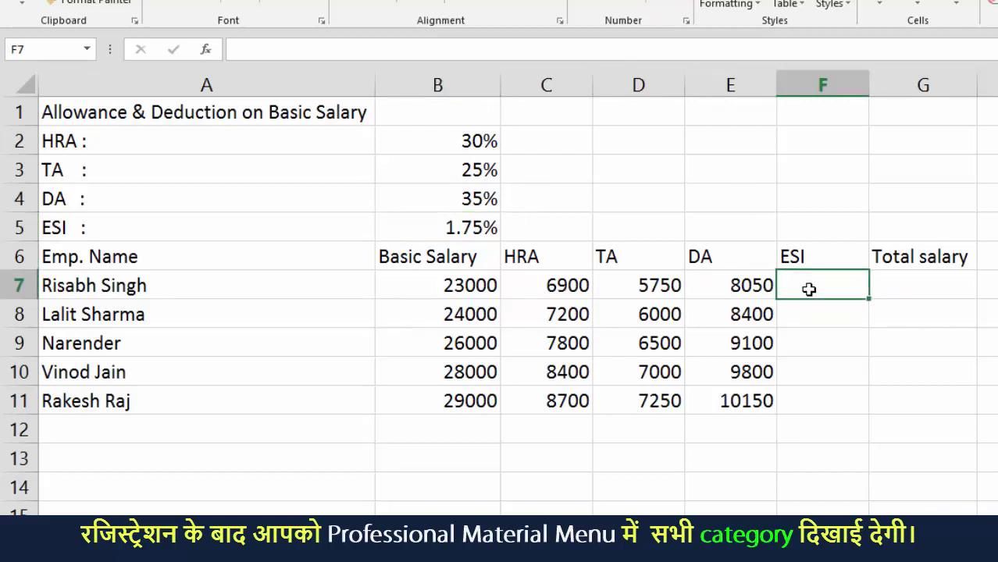
# Step: Enter =B7*$B$5 in F7 and fill it down to F11, giving 402.5 to 507.5
pyautogui.write('=')
pyautogui.click(484, 289)
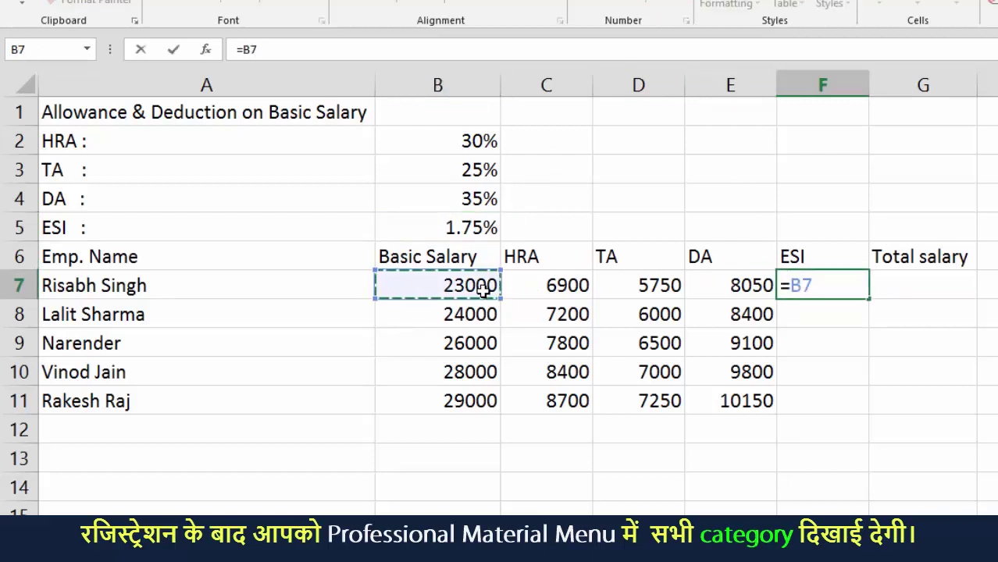
pyautogui.write('*')
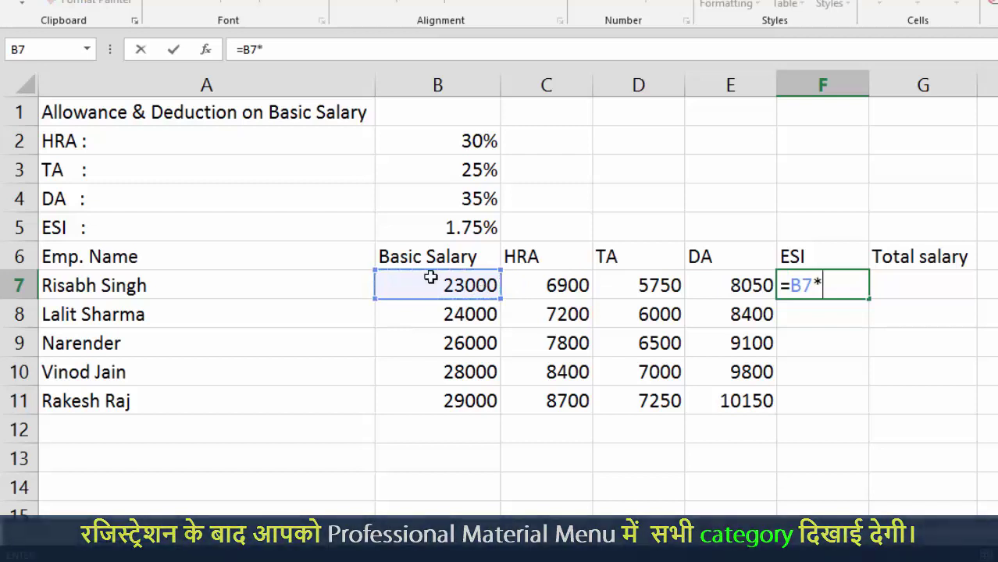
pyautogui.click(445, 228)
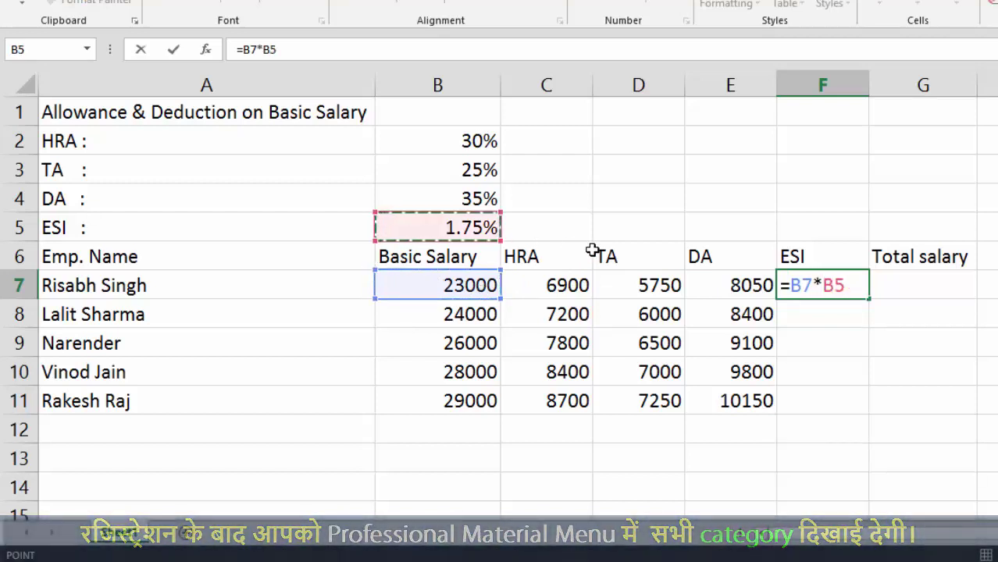
pyautogui.moveTo(823, 286); pyautogui.dragTo(847, 286)
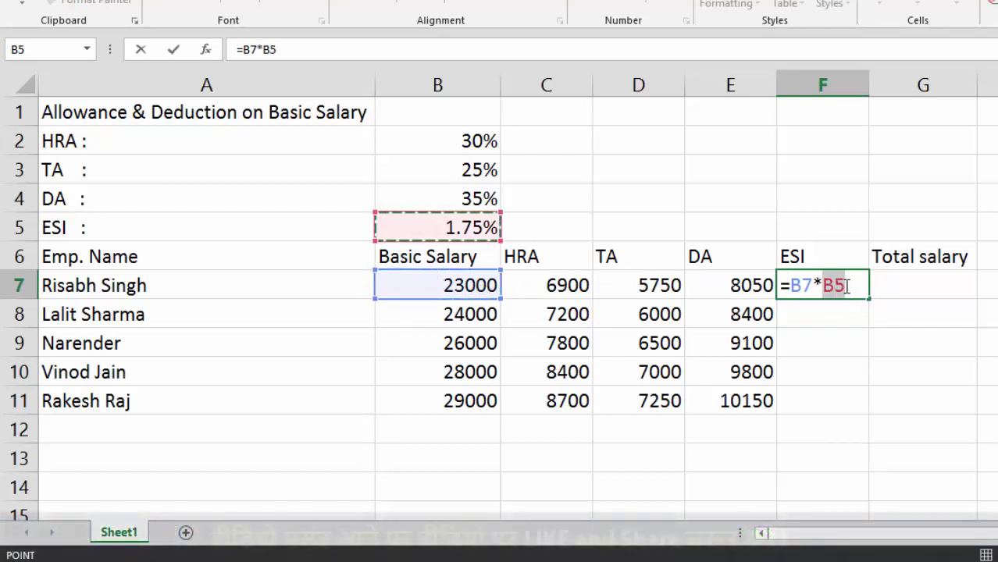
pyautogui.press('F4')
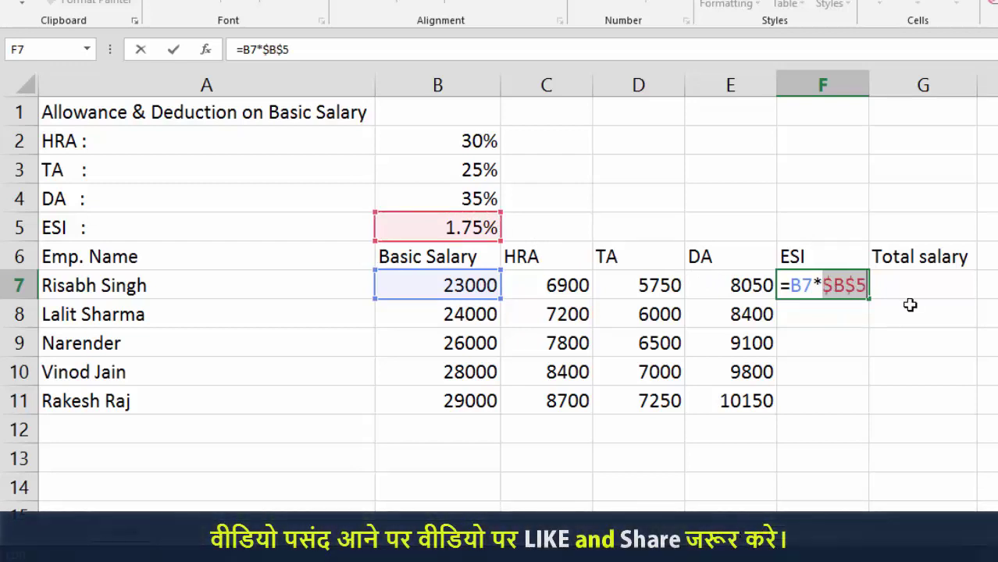
pyautogui.press('Return')
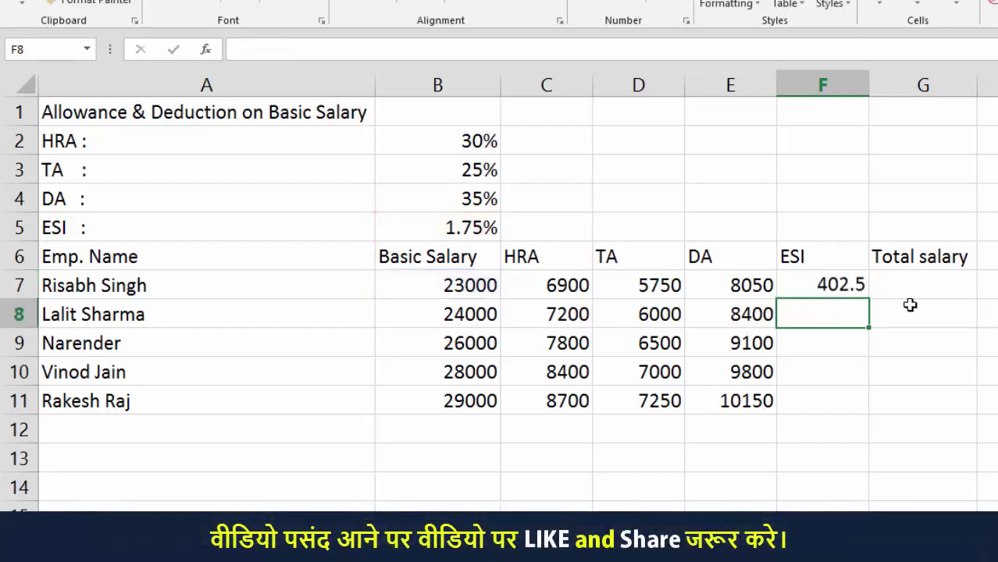
pyautogui.click(857, 284)
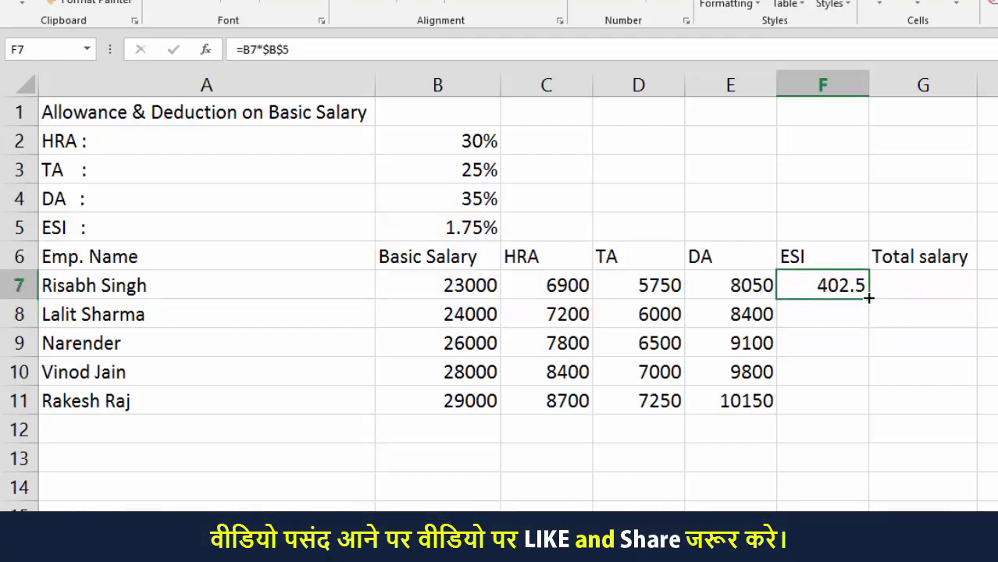
pyautogui.doubleClick(869, 299)
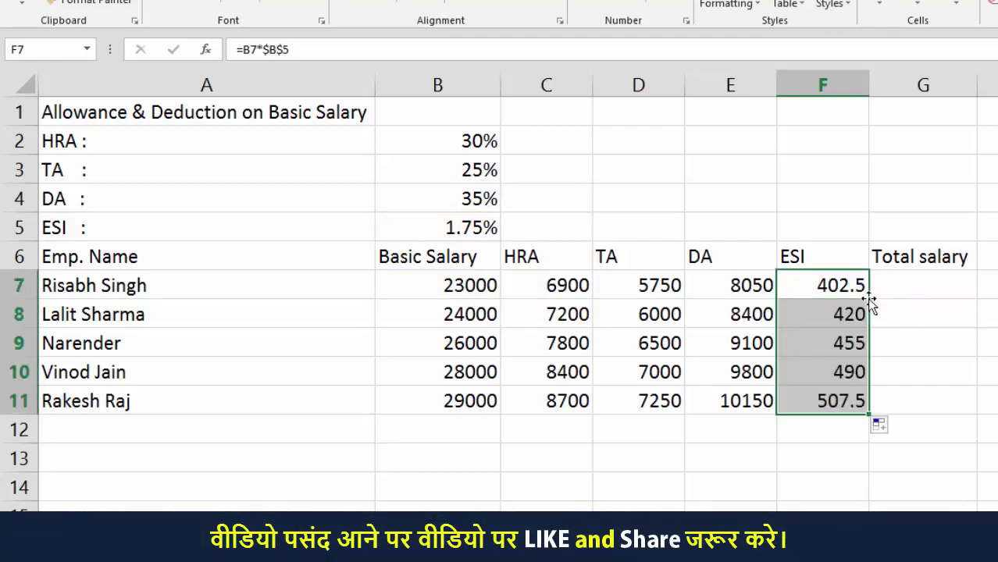
pyautogui.press('Down')
pyautogui.press('Down')
pyautogui.press('Down')
pyautogui.press('Down')
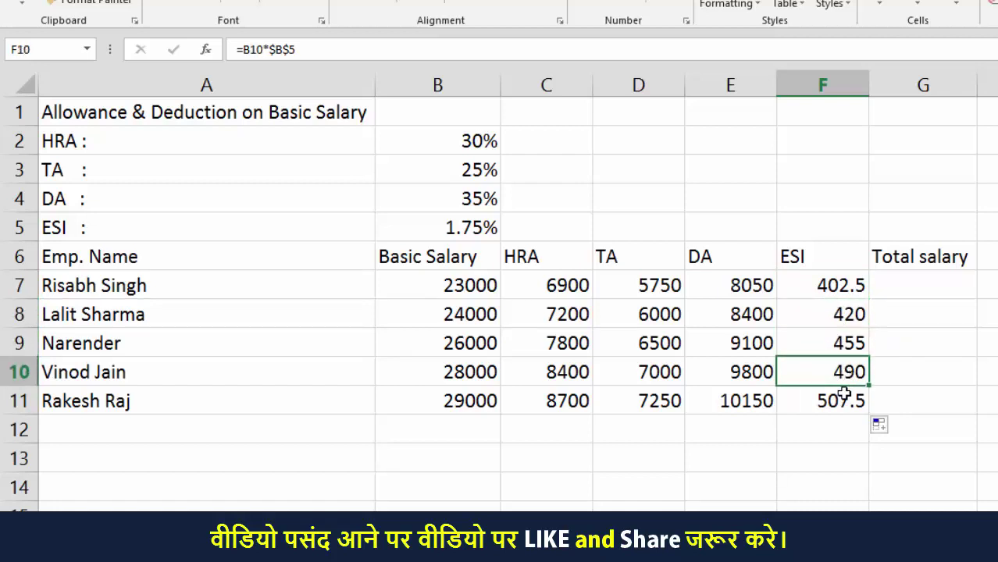
# Step: Fill Total salary cells G7:G11 with =SUM(B7:E7)-F7
pyautogui.click(842, 320)
pyautogui.click(922, 284)
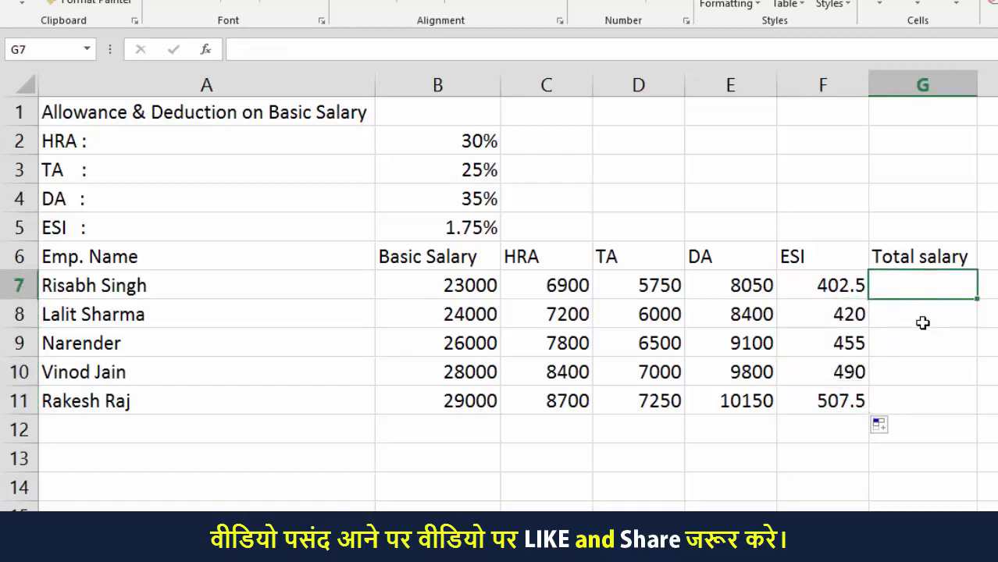
pyautogui.moveTo(922, 322); pyautogui.dragTo(922, 401)
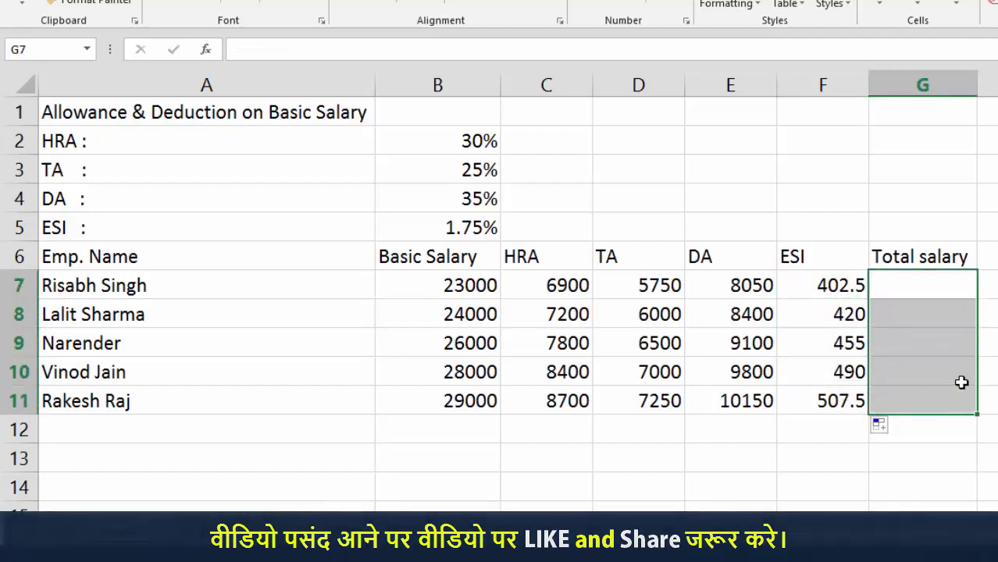
pyautogui.write('=su')
pyautogui.press('Tab')
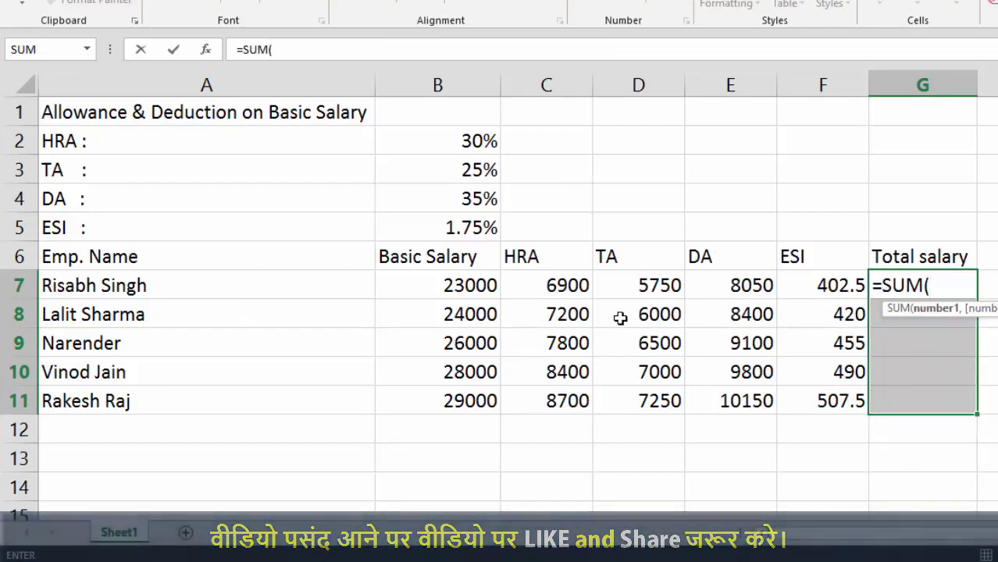
pyautogui.moveTo(475, 285); pyautogui.dragTo(693, 284)
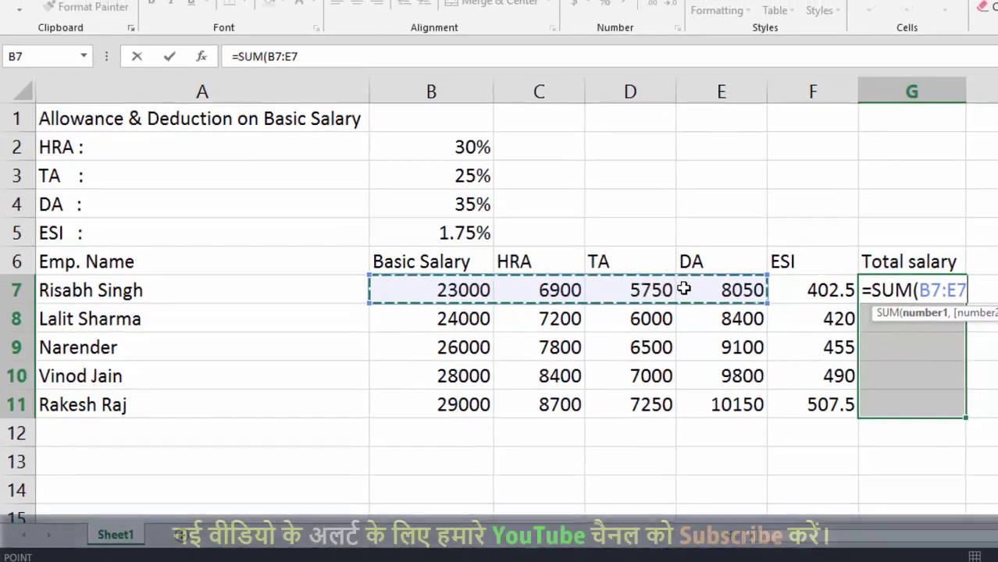
pyautogui.write(')-')
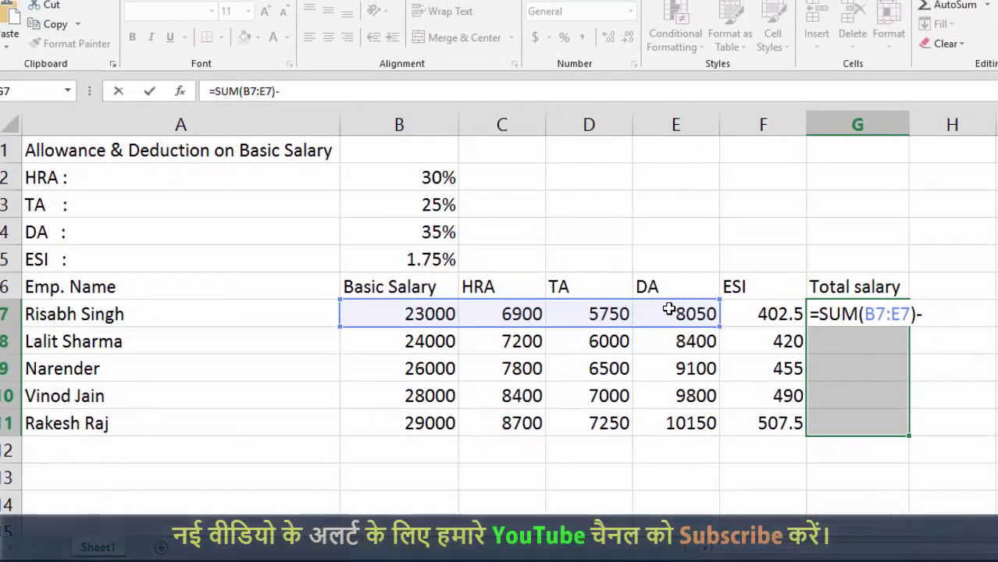
pyautogui.click(781, 314)
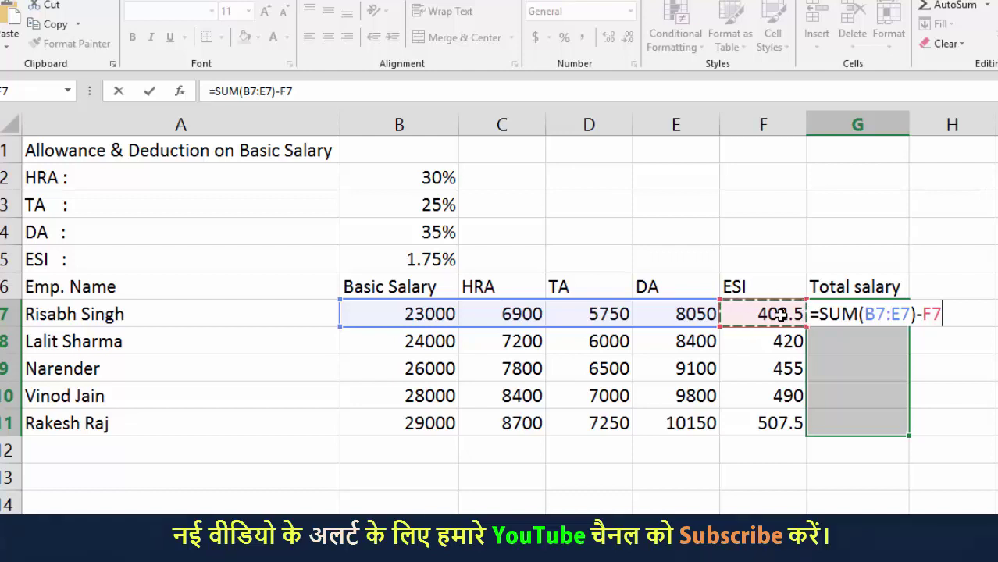
pyautogui.hotkey('ctrl', 'Return')
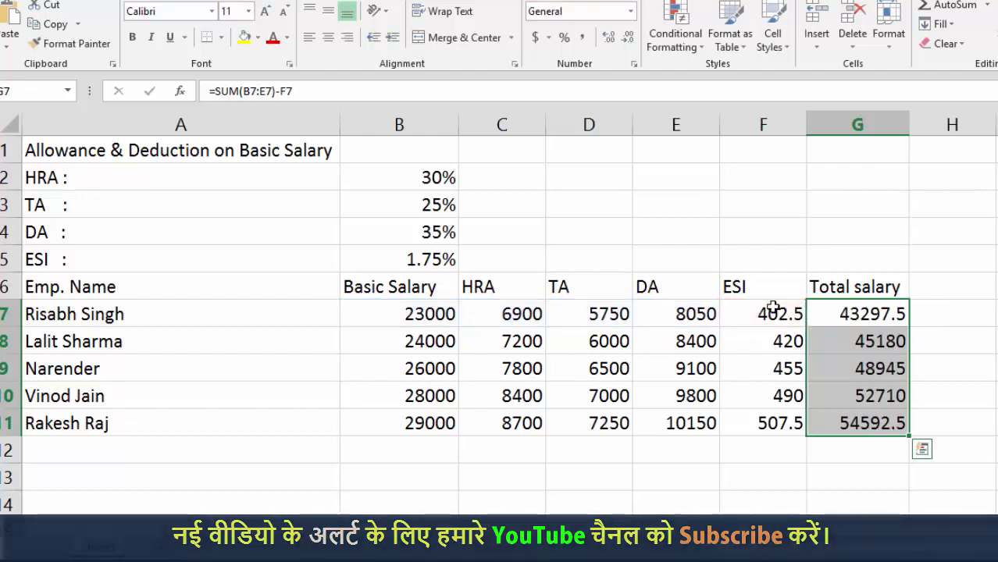
# Step: Check the totals in G8 and G11 and the HRA, TA and DA formulas in row 7
pyautogui.click(888, 341)
pyautogui.click(840, 421)
pyautogui.hotkey('ctrl', 'c')
pyautogui.click(507, 312)
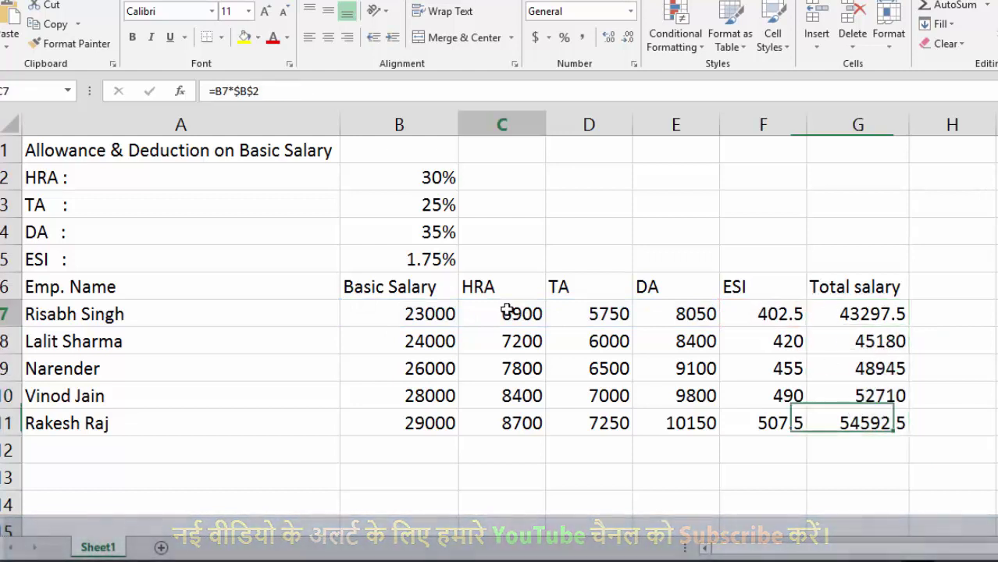
pyautogui.press('Escape')
pyautogui.click(663, 312)
pyautogui.click(769, 314)
# Step: Check the ESI and total formulas, then scroll the PDF to Formula-Exercise -2's salary table
pyautogui.click(772, 314)
pyautogui.click(881, 311)
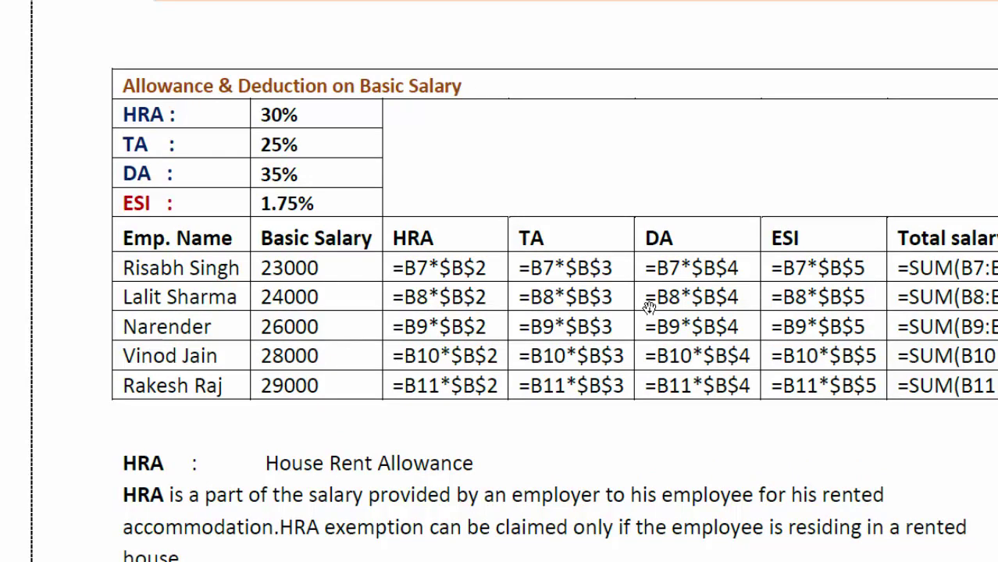
pyautogui.scroll(2, 650, 307)
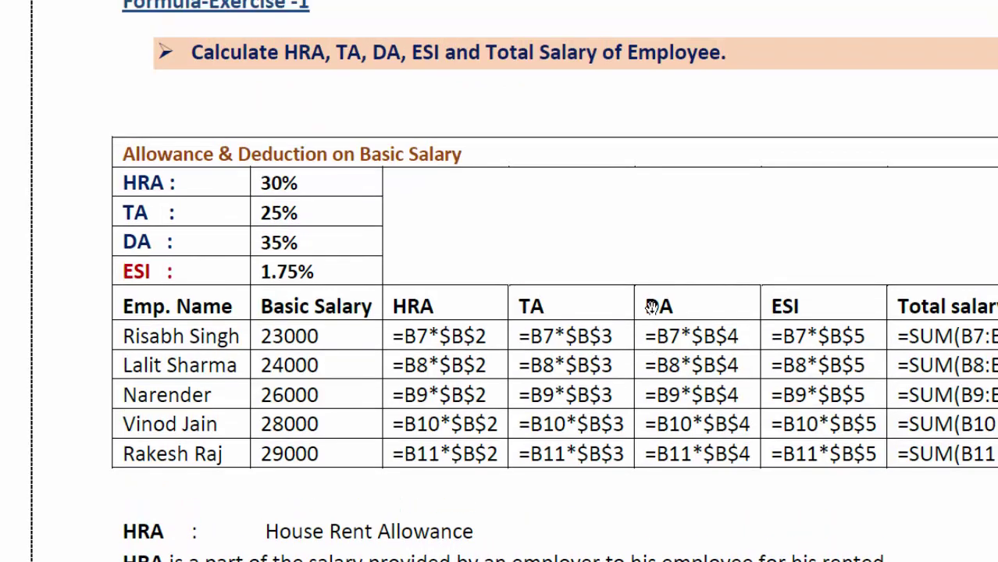
pyautogui.scroll(-5, 650, 307)
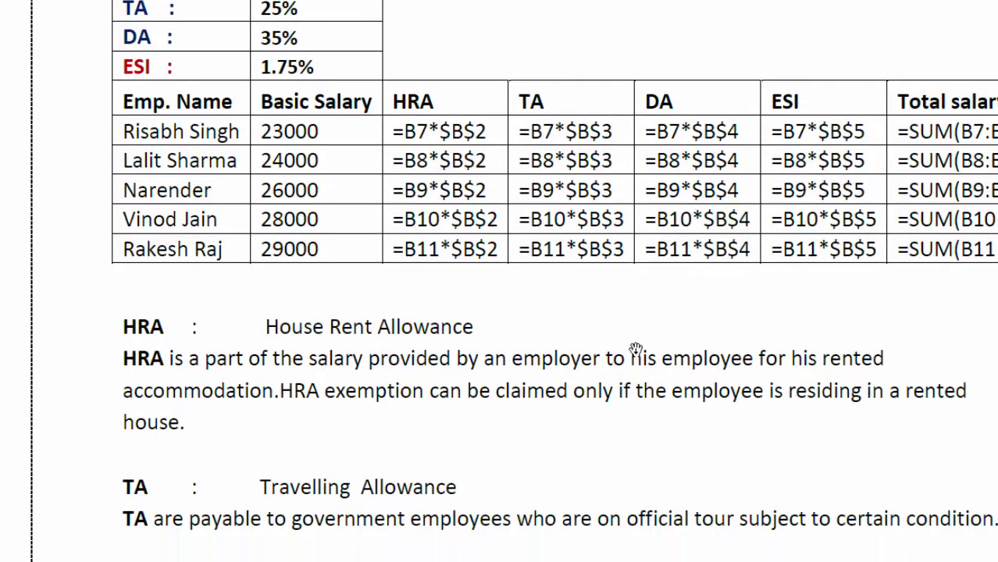
pyautogui.scroll(-10, 636, 348)
pyautogui.scroll(-3, 619, 312)
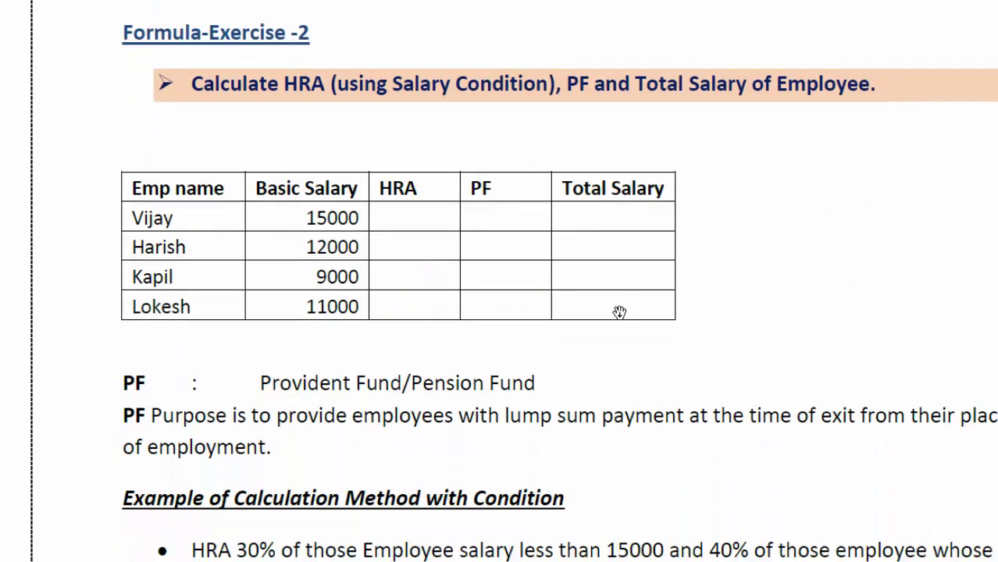
pyautogui.scroll(-4, 619, 312)
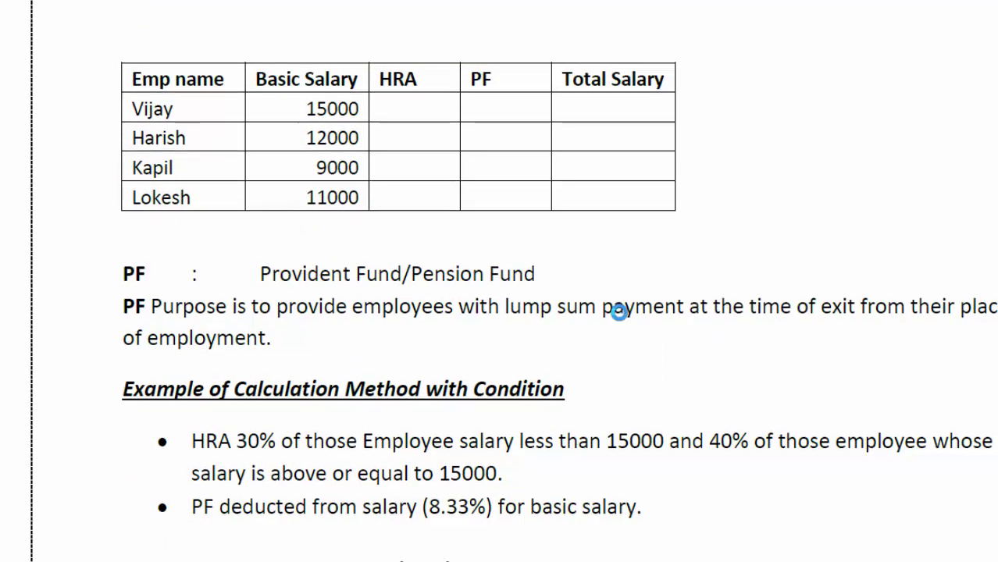
pyautogui.scroll(3, 558, 312)
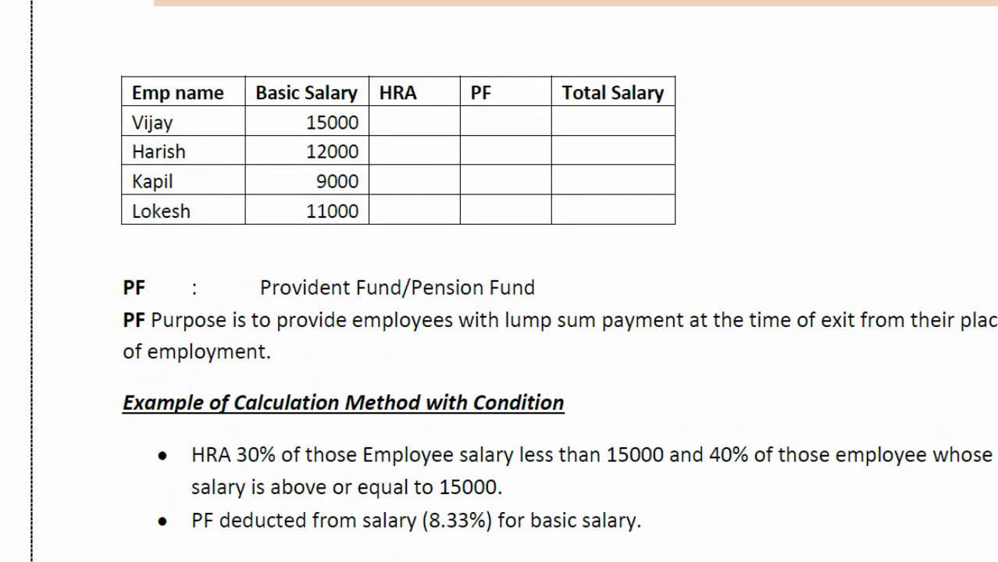
pyautogui.scroll(1, 558, 273)
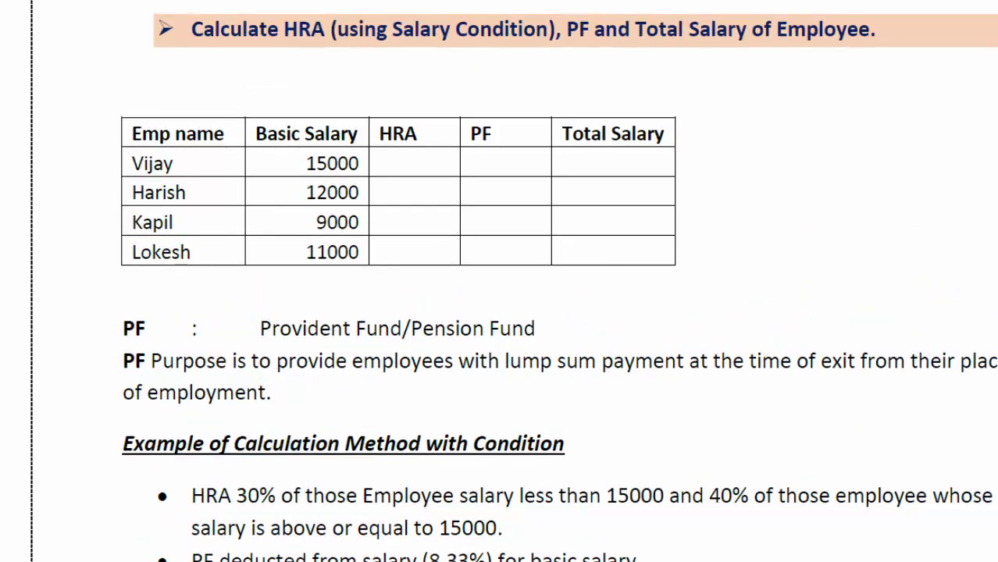